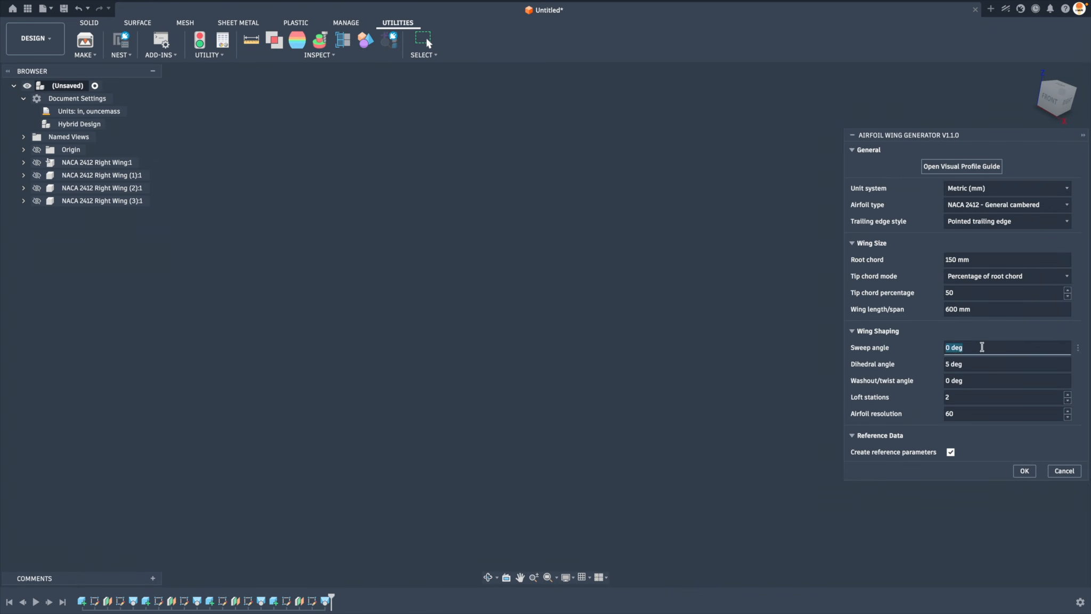
Inspect the generated NACA 2412 right wing from several angles
key("Return")
left_click(625, 325)
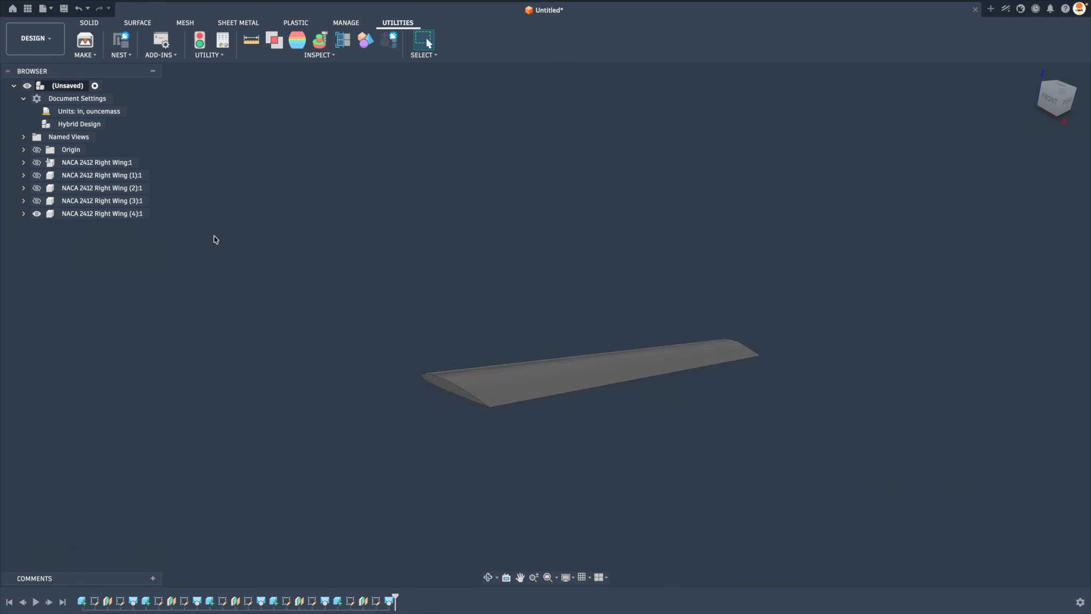
left_click(37, 163)
middle_click_drag(639, 331, 733, 405, "shift")
middle_click_drag(512, 437, 592, 406, "shift")
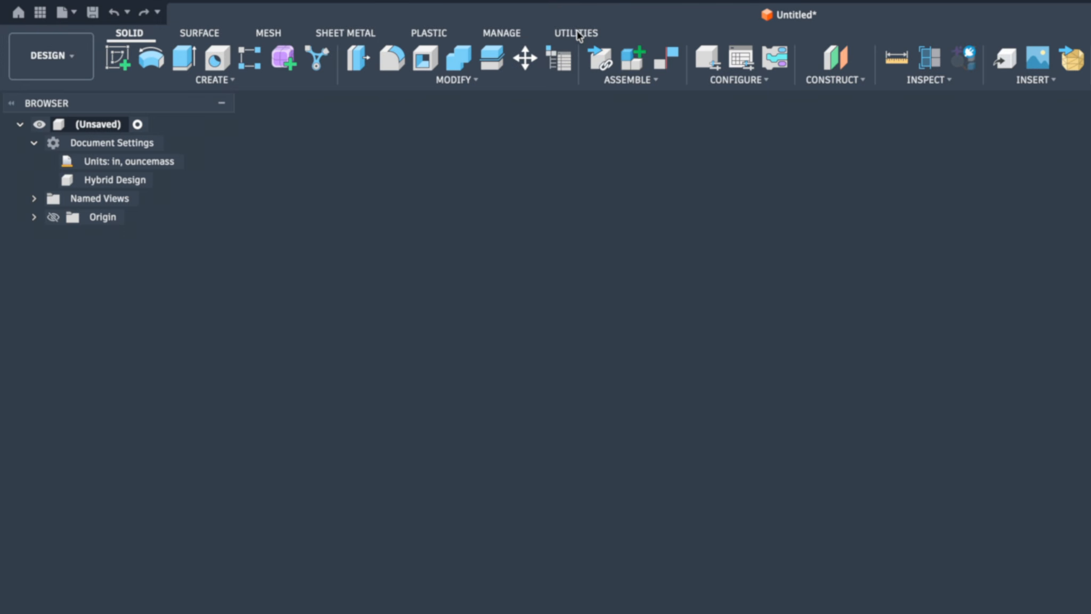
Open the Scripts and Add-Ins manager and widen the name column so the full script names can be read
left_click(579, 34)
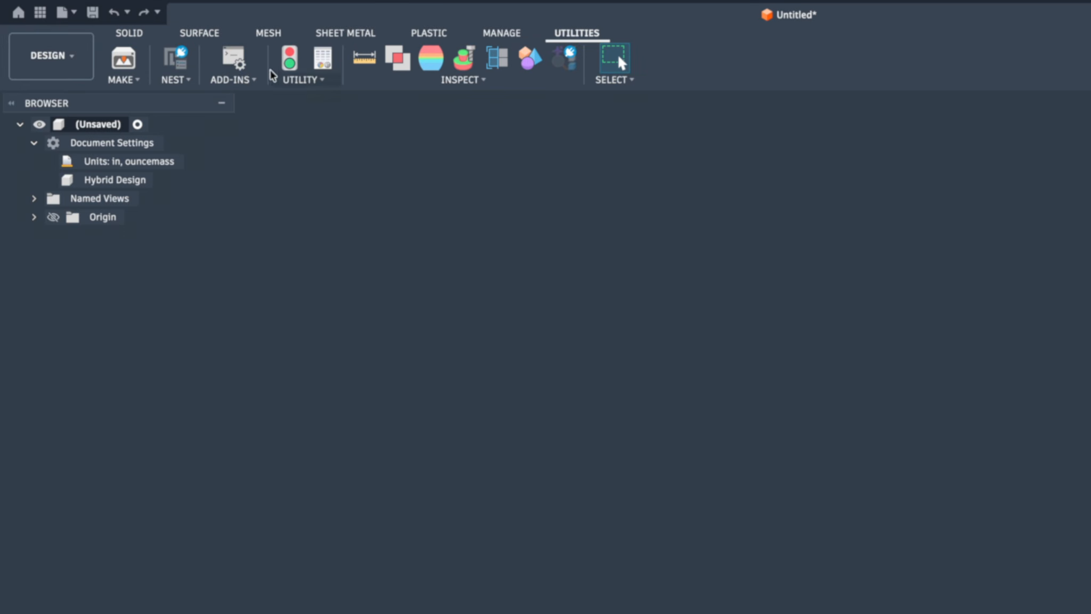
left_click(229, 60)
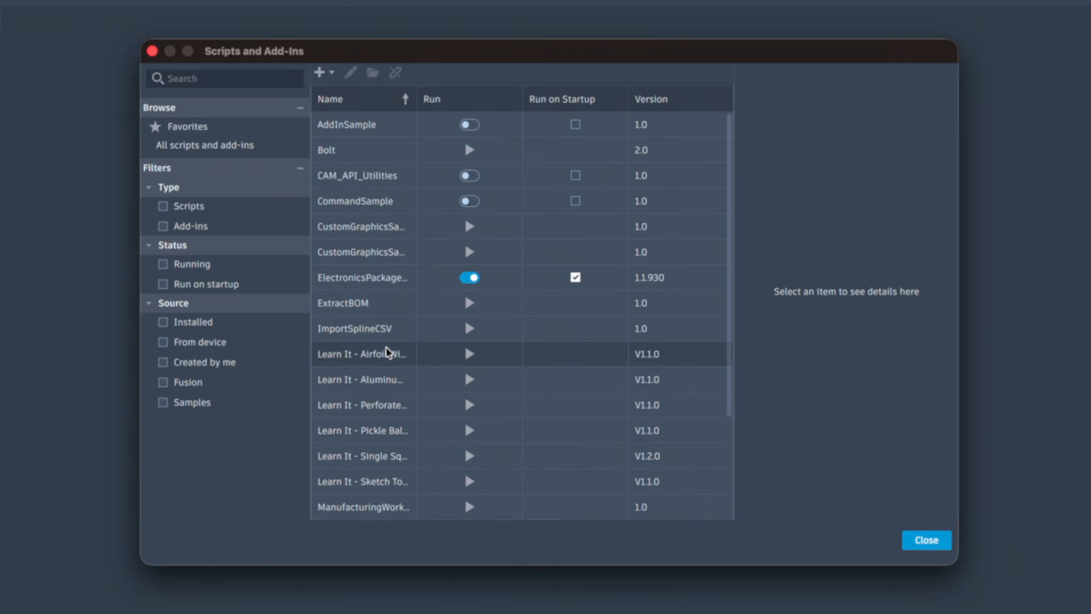
left_click_drag(418, 100, 575, 100)
scroll(504, 273, "down", 4)
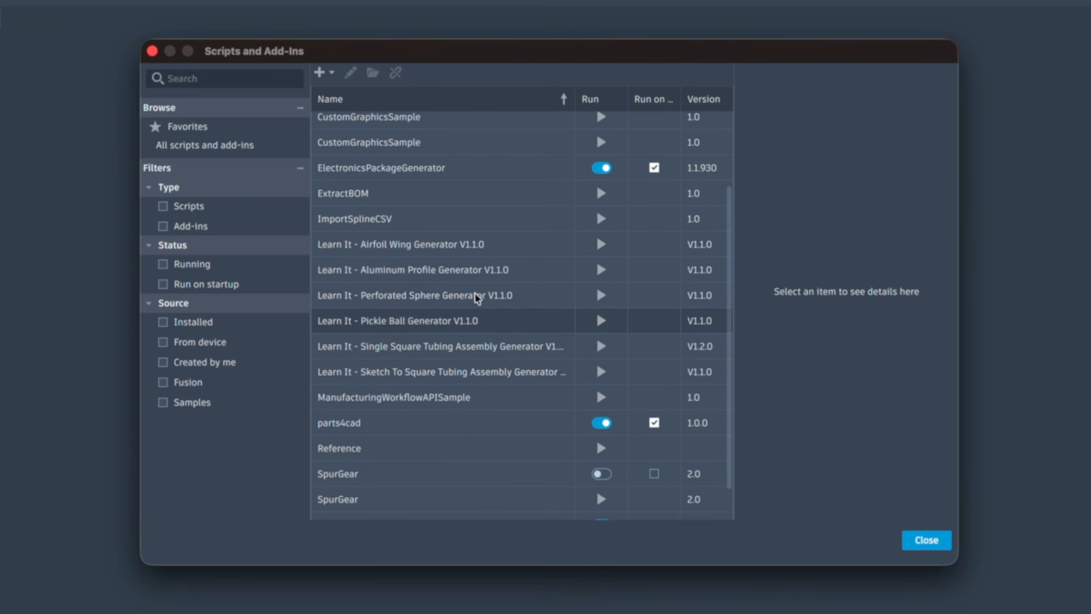
Mark the Learn It - Airfoil Wing Generator V1.1.0 script as a favorite and run it from the favorites list
right_click(393, 248)
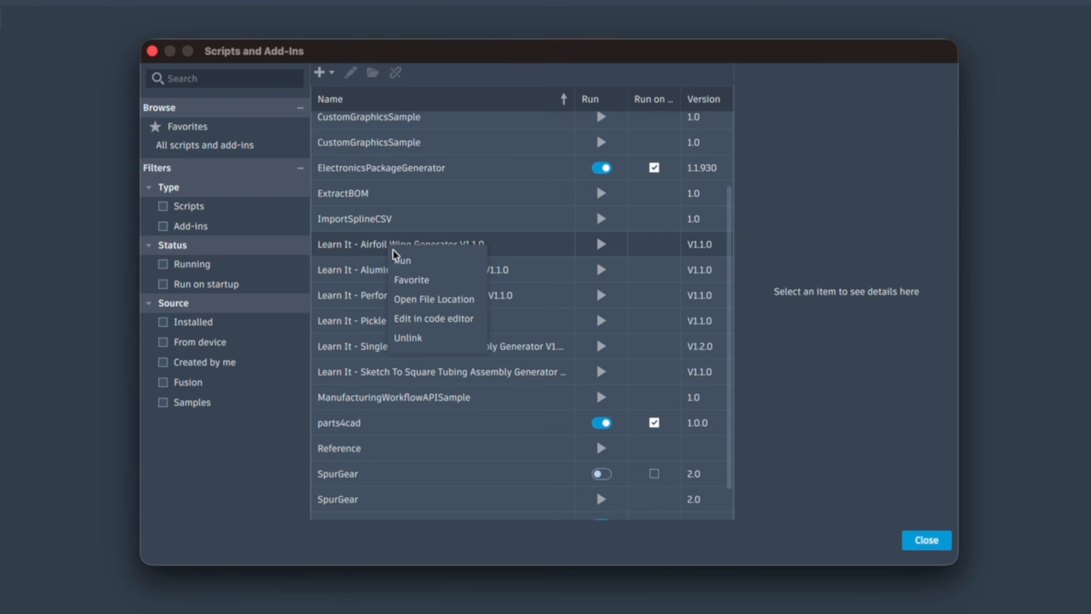
left_click(419, 282)
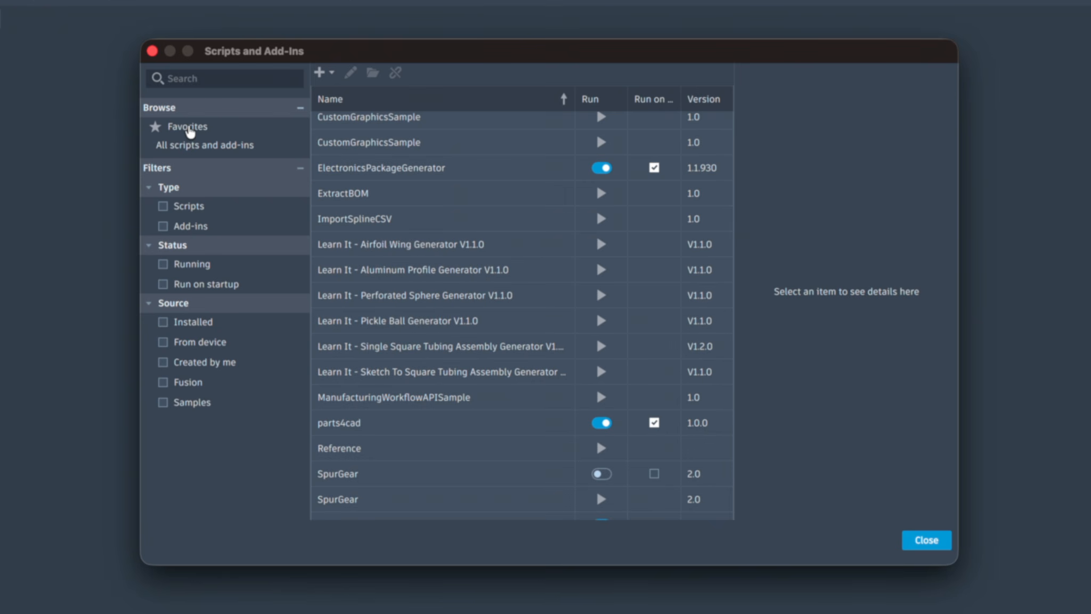
left_click(188, 128)
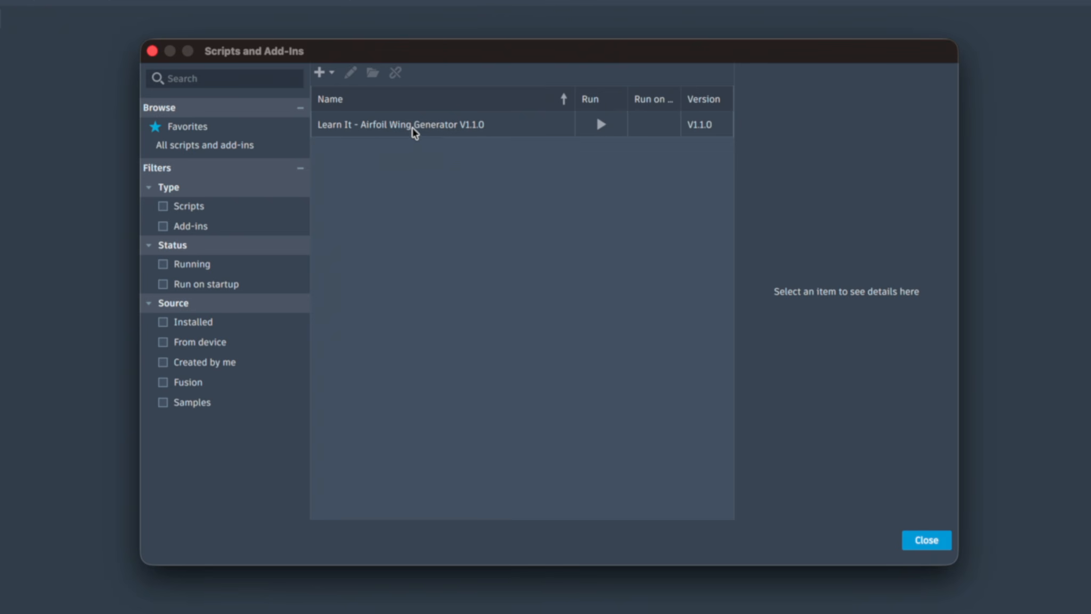
left_click(602, 127)
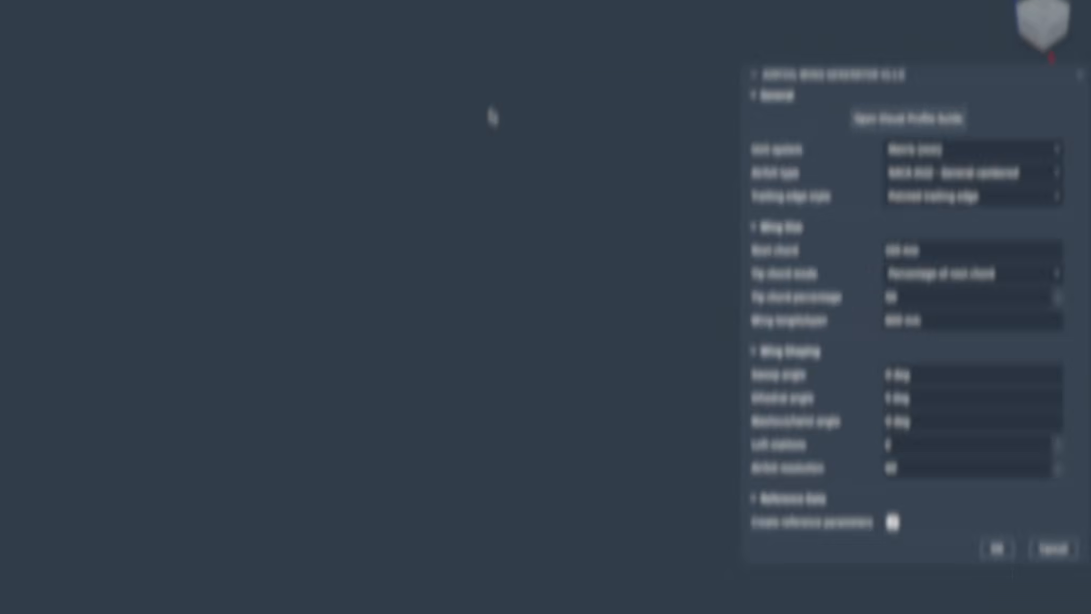
Read the visual profile guide's airfoil profiles, NACA 4-digit code explanation, dialog input reference and recommended starting values, and close the guide
left_click(905, 119)
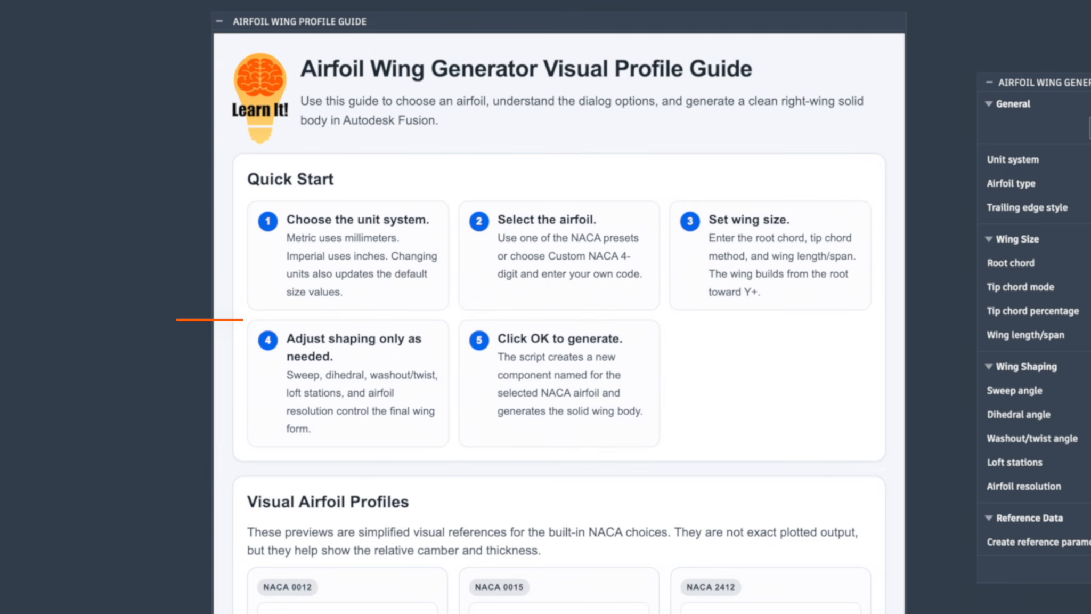
scroll(841, 466, "down", 8)
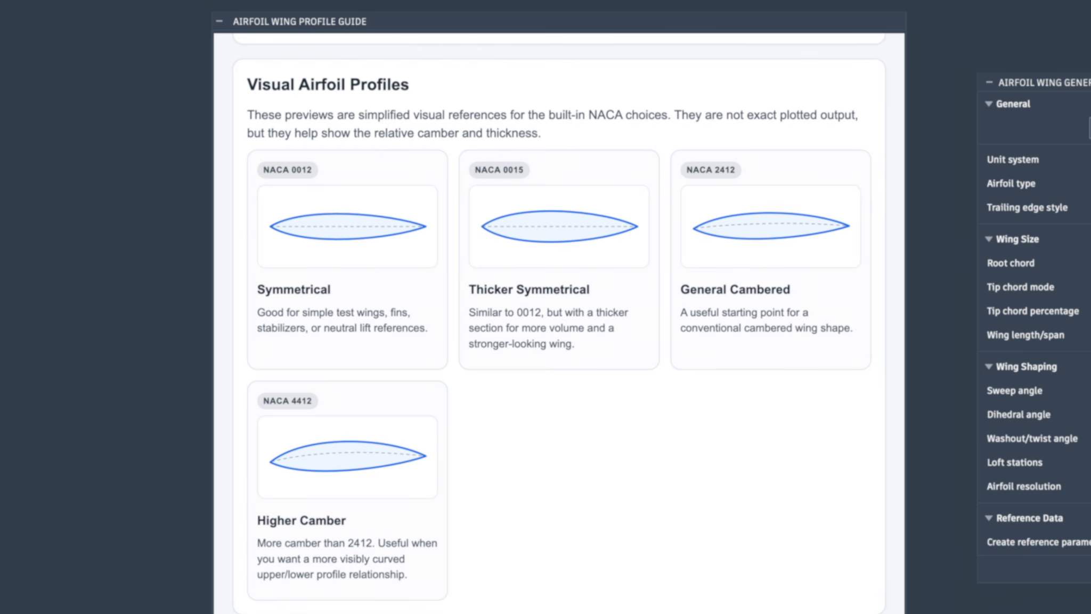
scroll(892, 399, "down", 8)
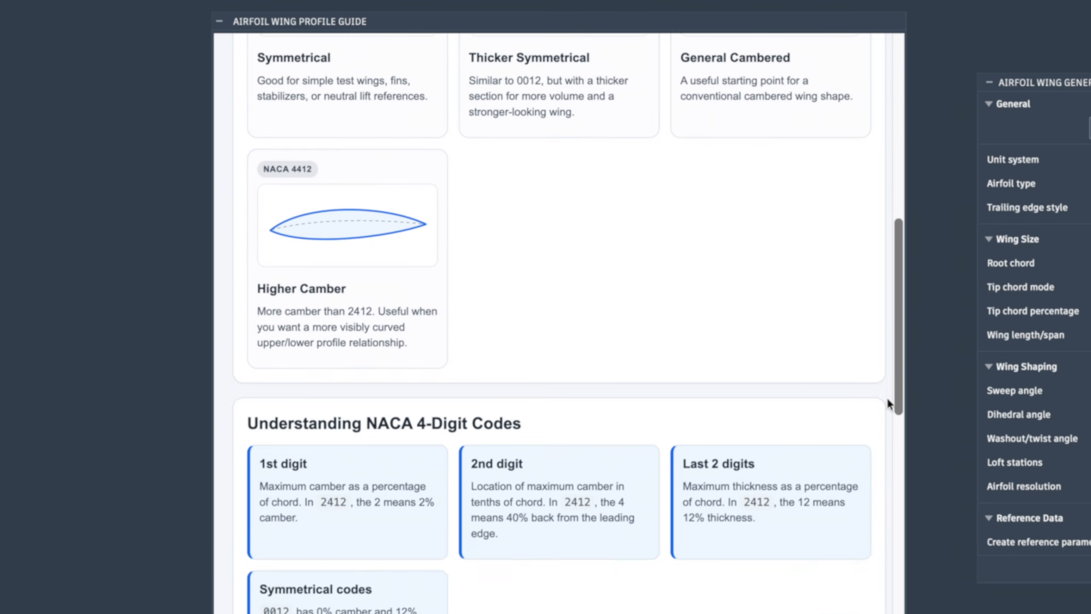
scroll(887, 402, "down", 3)
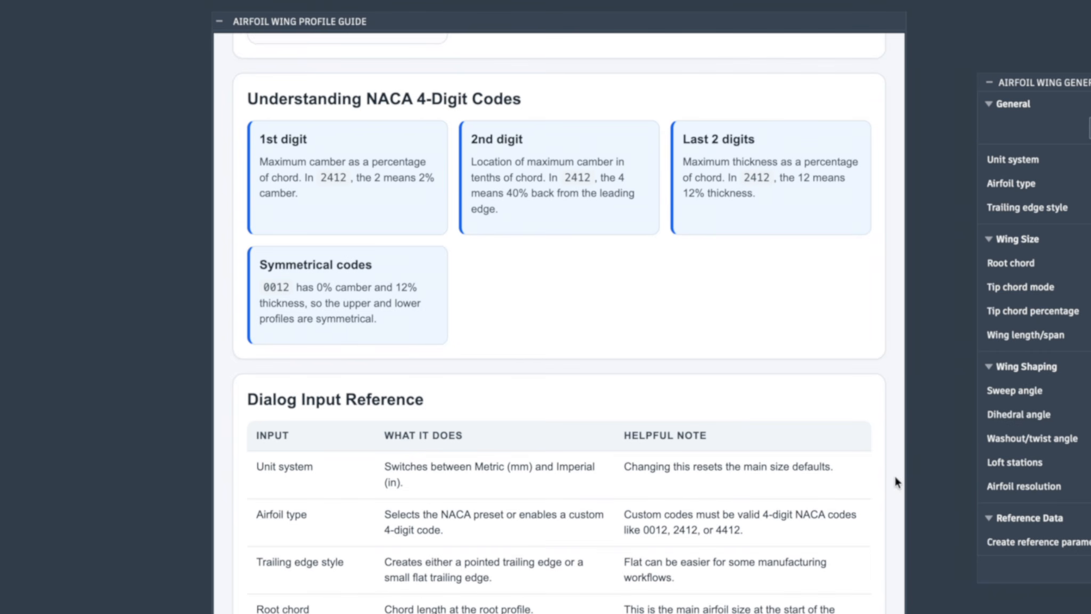
scroll(894, 486, "down", 5)
scroll(894, 480, "down", 2)
scroll(894, 480, "up", 1)
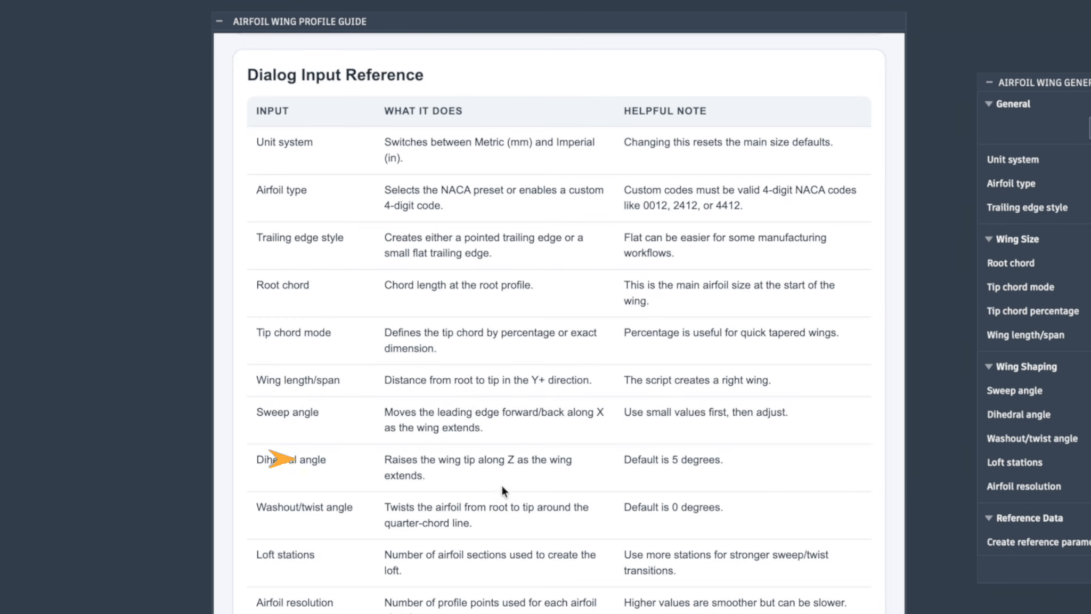
scroll(890, 482, "down", 5)
scroll(891, 485, "down", 3)
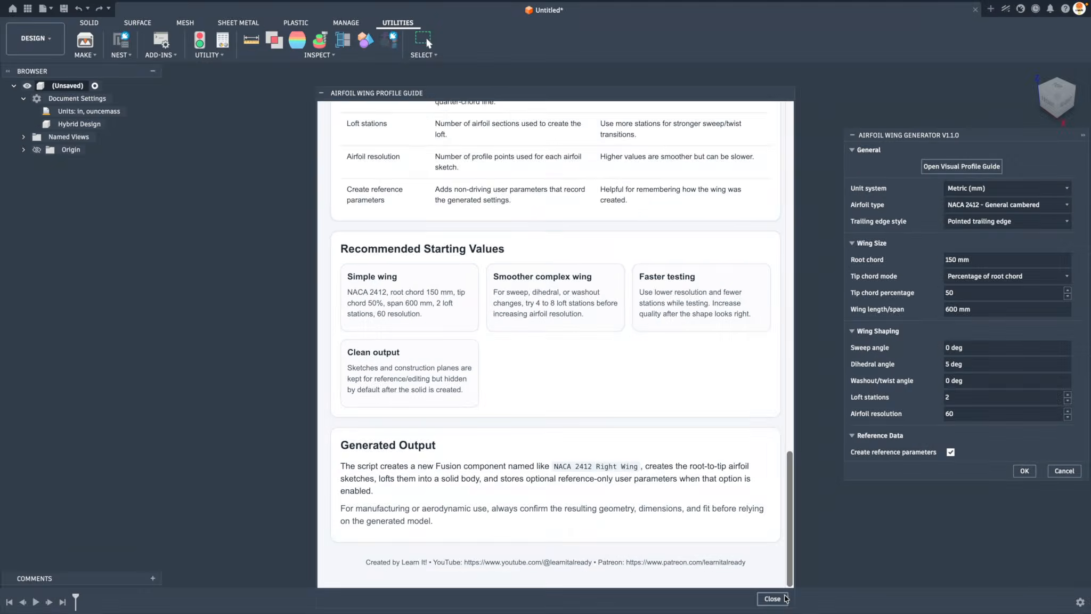
left_click(772, 597)
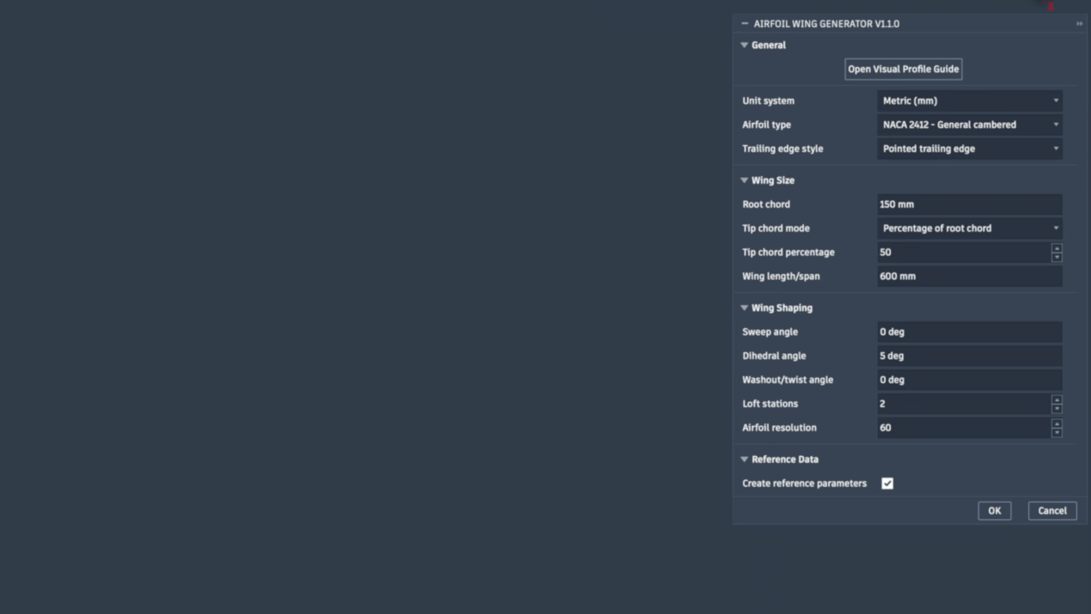
Reopen the visual profile guide to review its Dialog Input Reference table and close it again
left_click(914, 76)
scroll(721, 366, "up", 4)
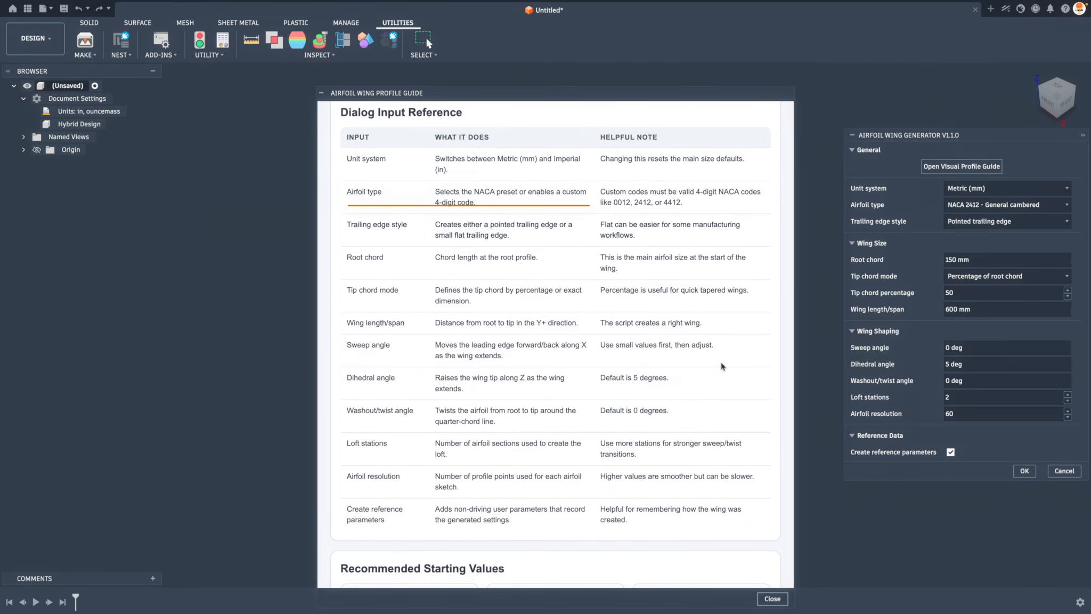
left_click(778, 599)
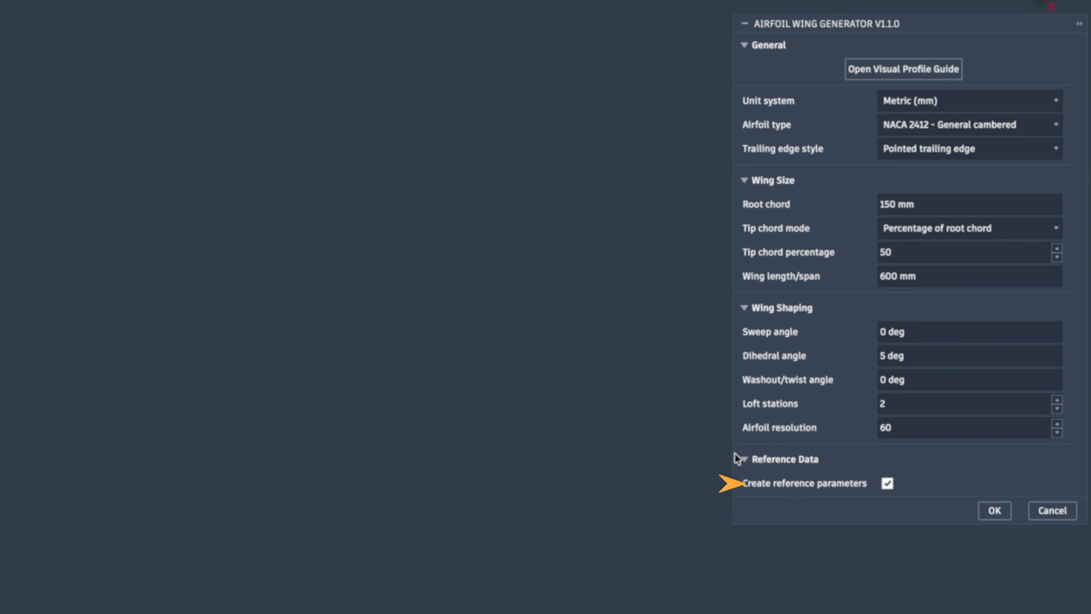
Generate a metric NACA 2412 wing with pointed trailing edge, 150 mm root chord, 50% tip chord, 600 mm span and 5 deg dihedral
left_click(993, 511)
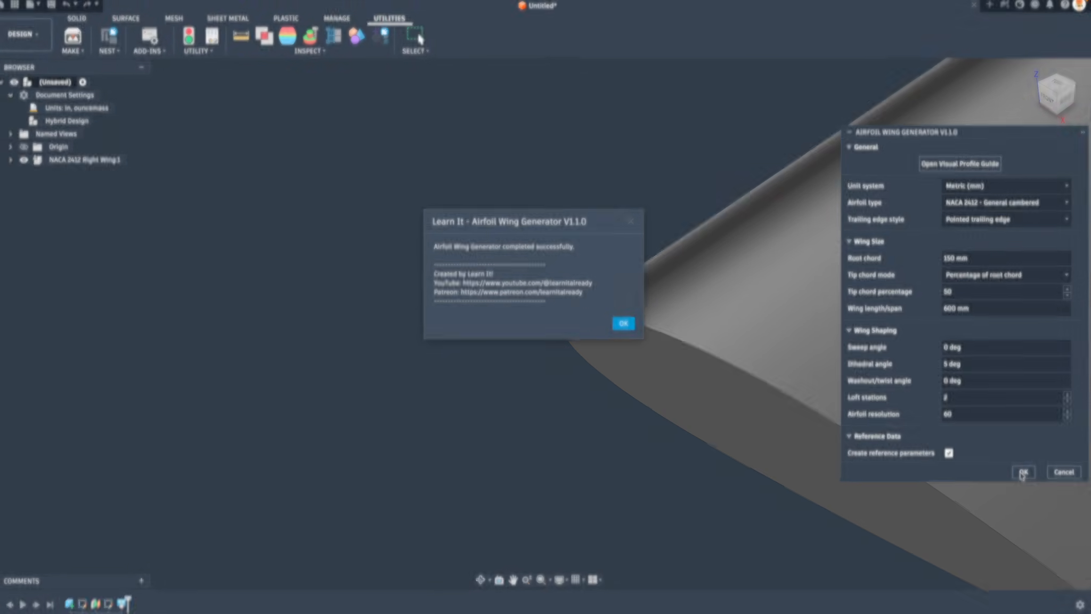
left_click(629, 325)
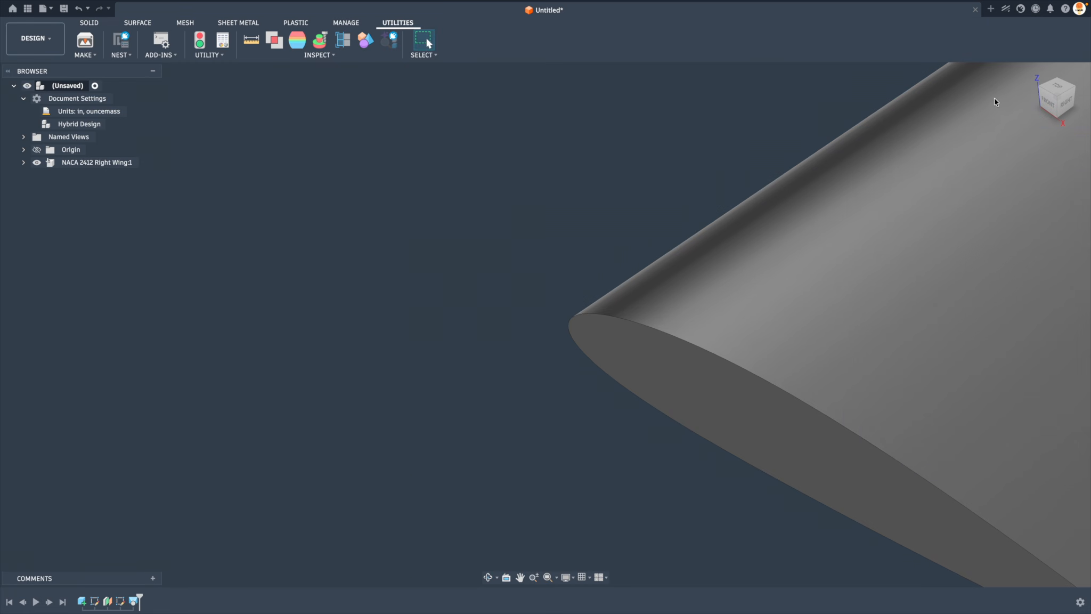
left_click(1036, 73)
middle_click_drag(907, 246, 1051, 111, "shift")
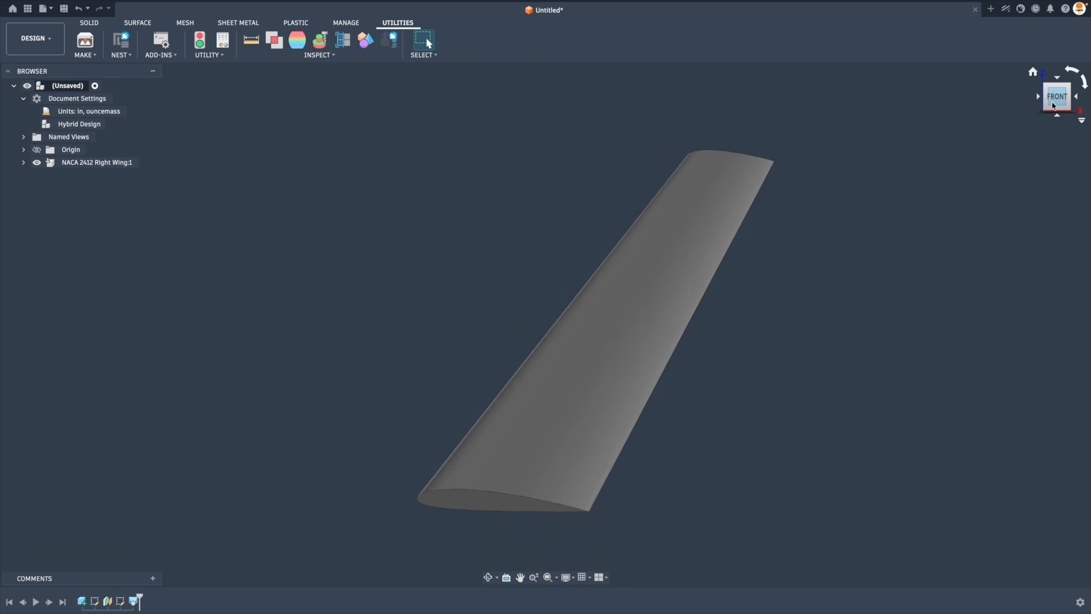
Examine the generated wing's root profile, tip face, taper and dihedral from the front, back and side
left_click(1052, 106)
middle_click_drag(843, 365, 555, 408, "shift")
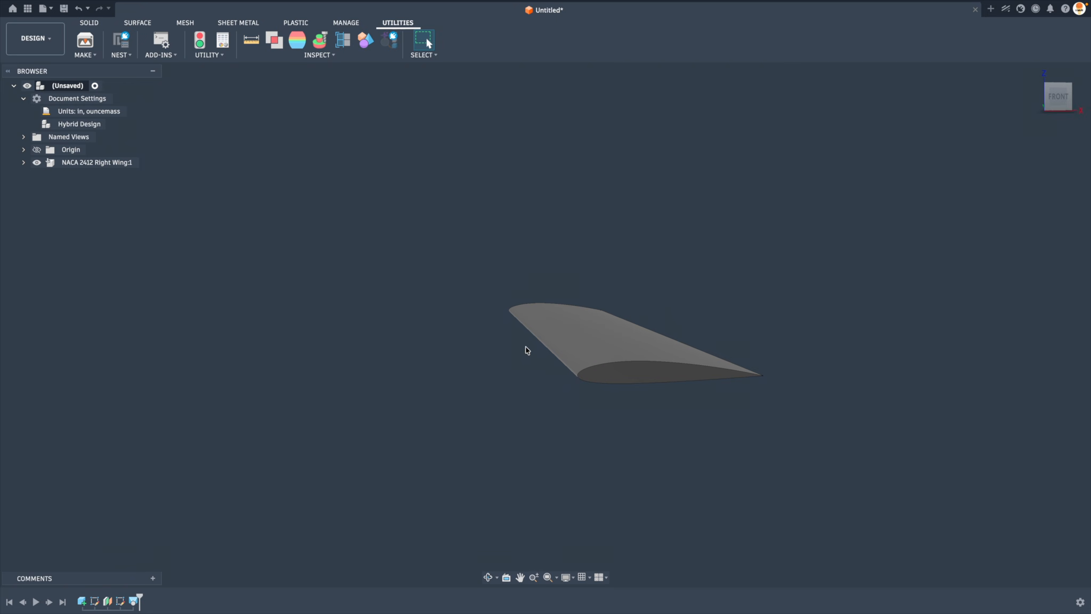
middle_click_drag(545, 324, 921, 320, "shift")
left_click_drag(1056, 98, 1036, 173)
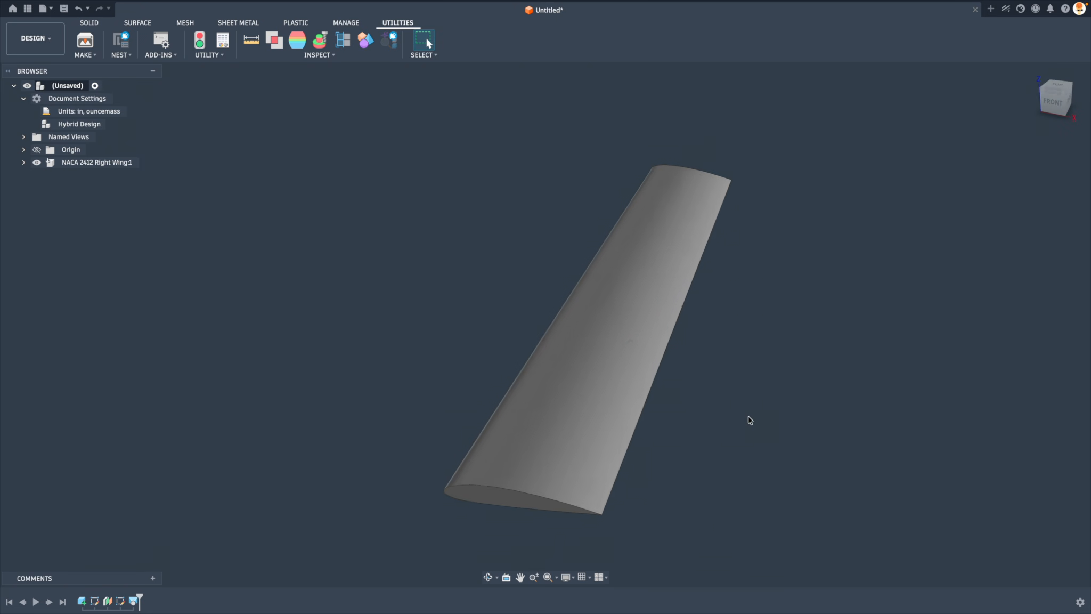
scroll(750, 419, "down", 4)
right_click(531, 401)
left_click(532, 401)
middle_click_drag(618, 428, 652, 362, "shift")
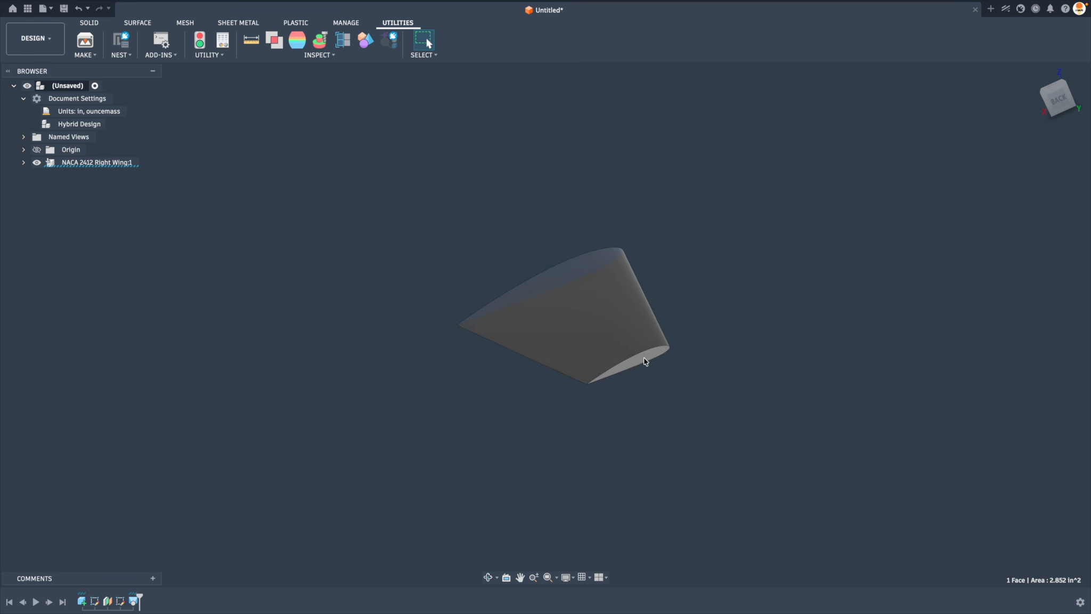
left_click(646, 358)
left_click(720, 361)
middle_click_drag(720, 360, 405, 298, "shift")
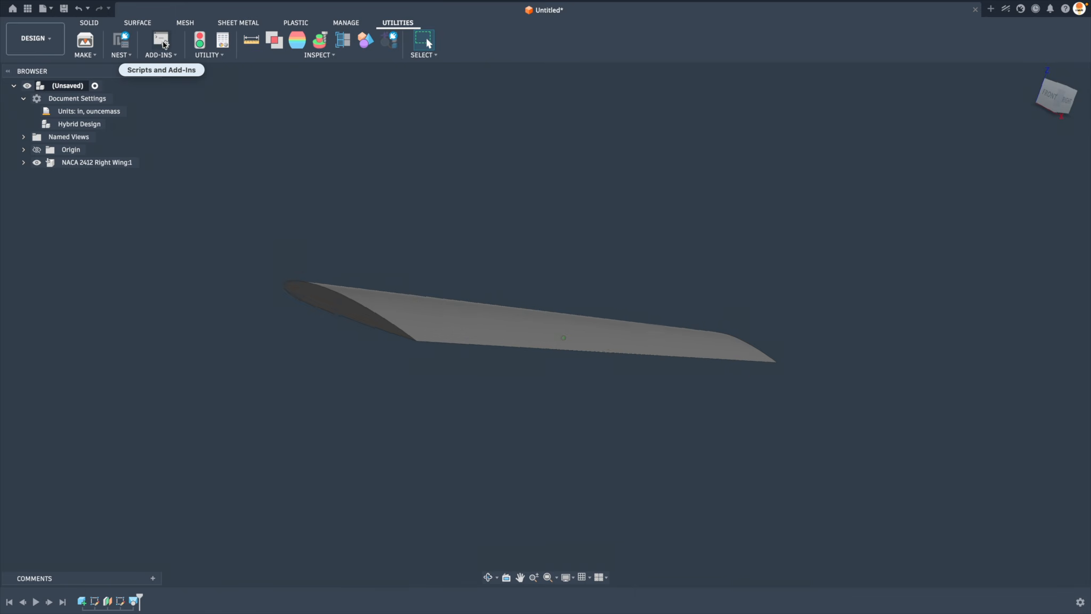
Run the Airfoil Wing Generator V1.1.0 script again from the favorites
left_click(158, 42)
double_click(410, 146)
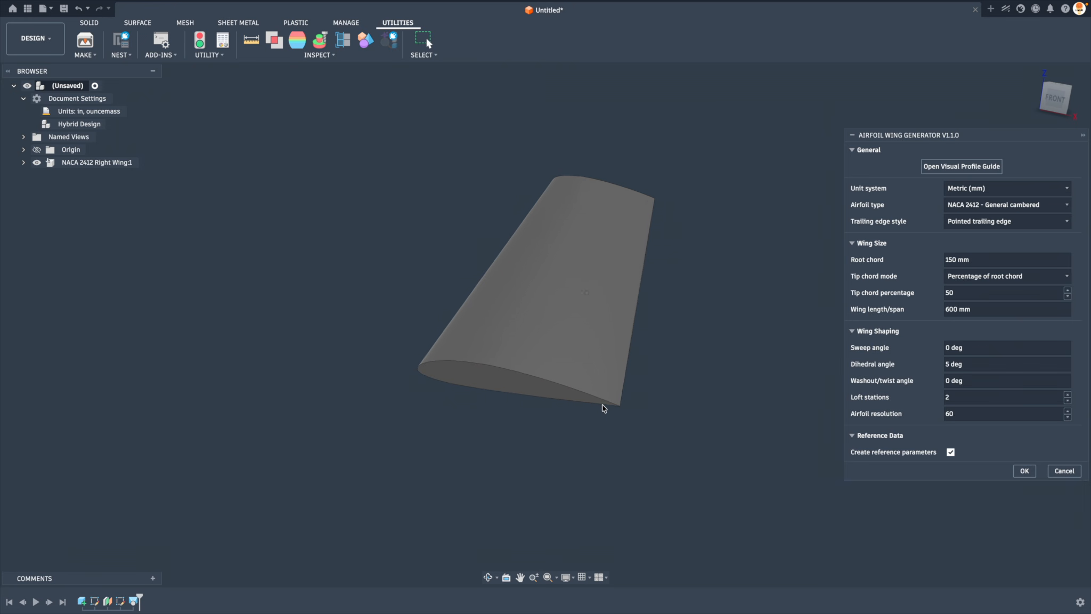
Examine the existing wing's pointed trailing edge up close, and its root and tip chords from several angles
scroll(646, 392, "up", 10)
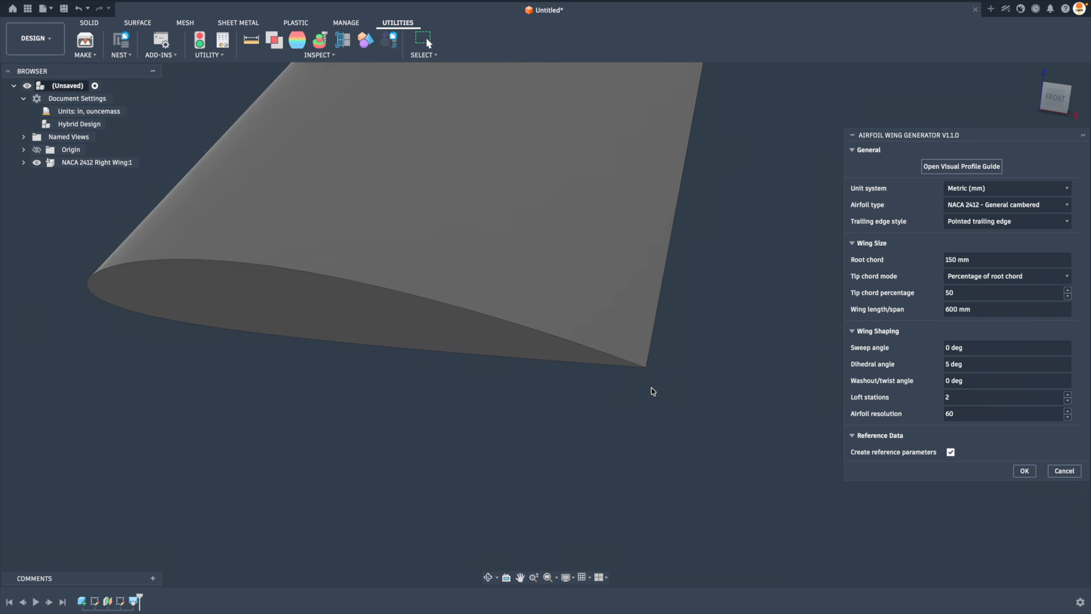
scroll(592, 362, "up", 8)
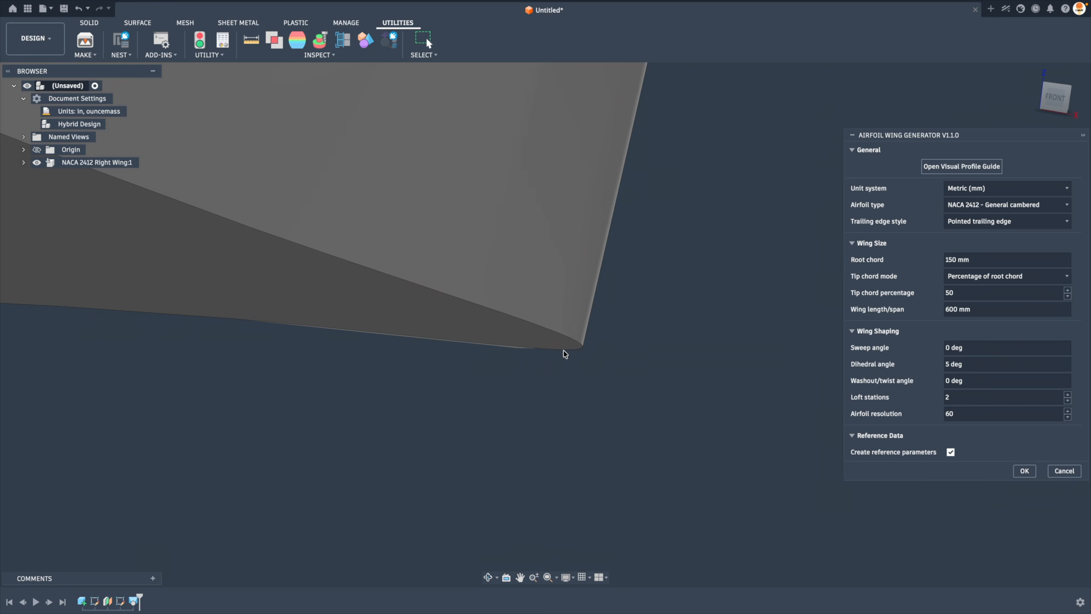
scroll(564, 354, "down", 5)
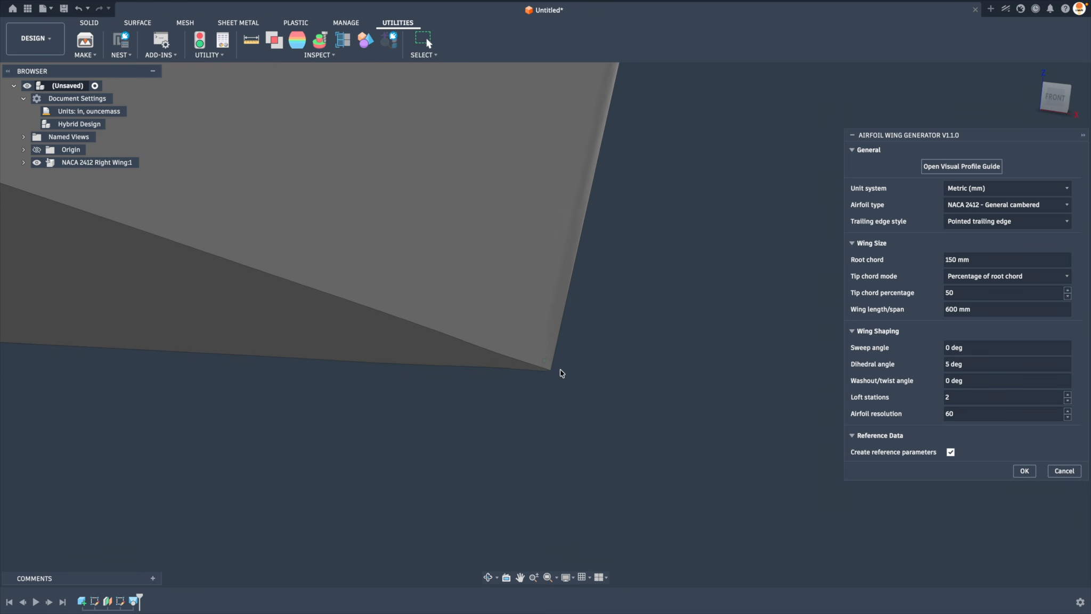
scroll(560, 375, "down", 5)
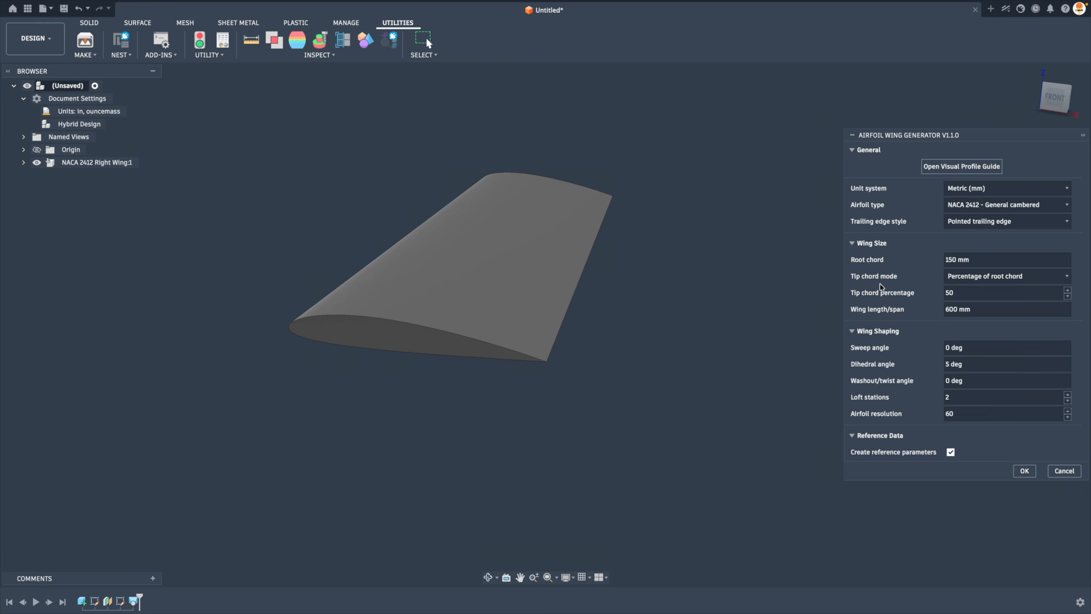
middle_click_drag(865, 288, 627, 313, "shift")
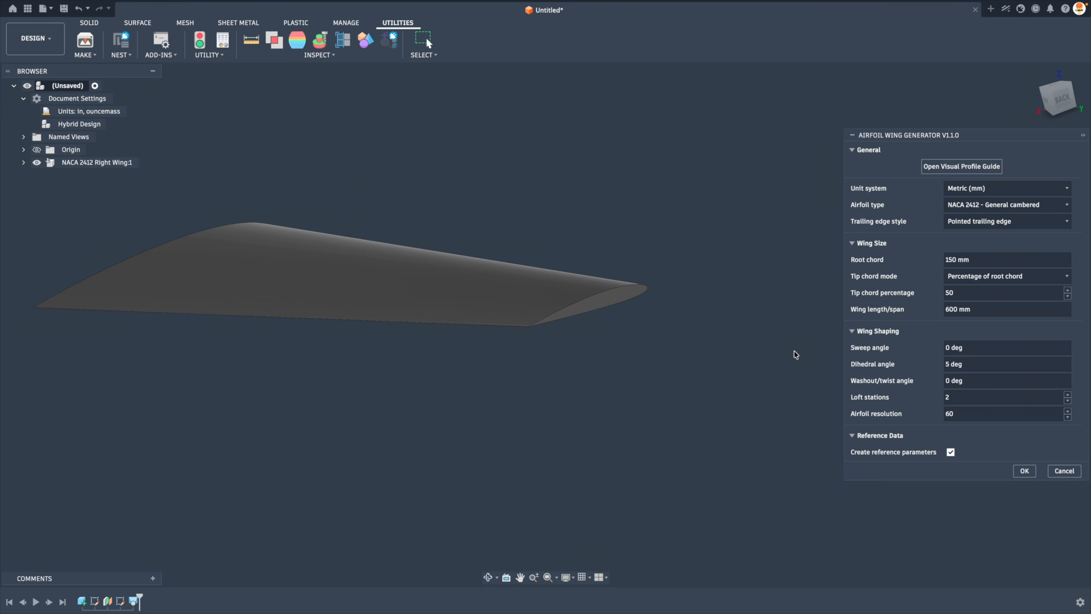
middle_click_drag(756, 362, 197, 285, "shift")
middle_click_drag(689, 268, 897, 354, "shift")
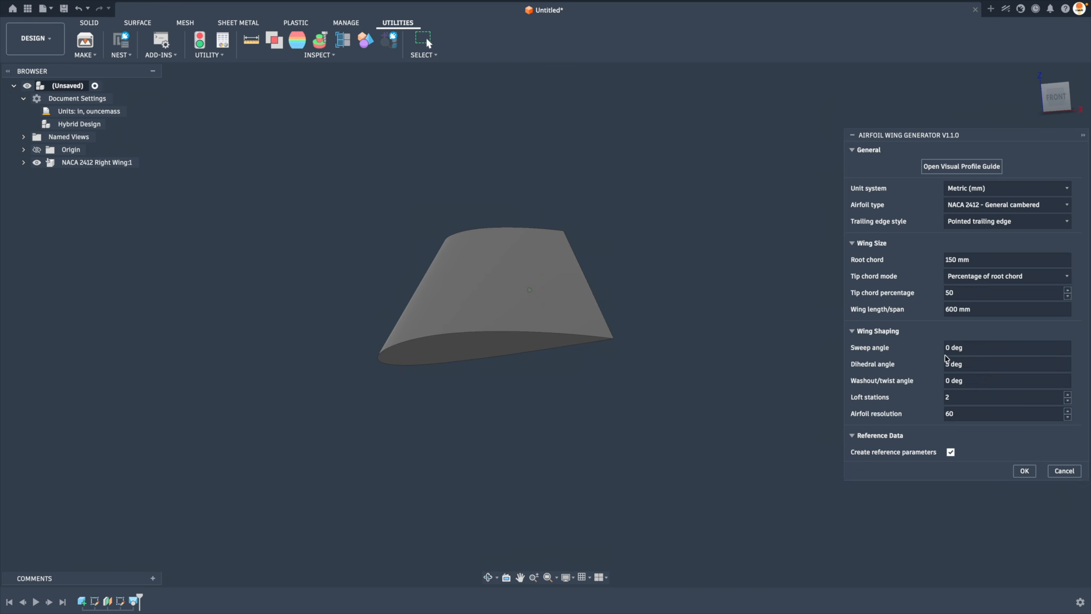
Generate a second NACA 2412 wing with the same default size and shaping settings
left_click(1058, 101)
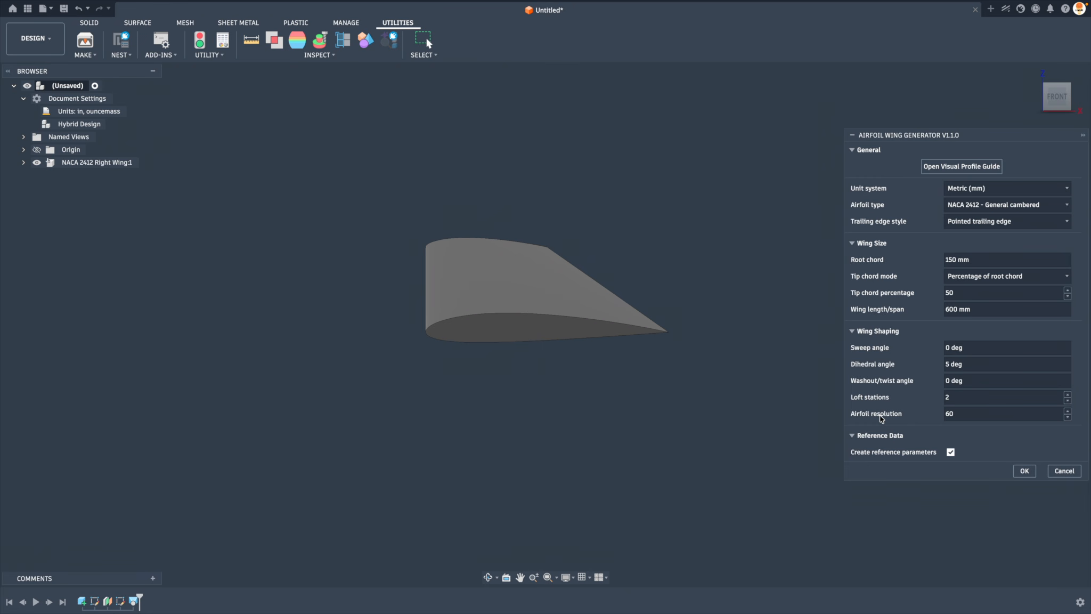
left_click(1023, 472)
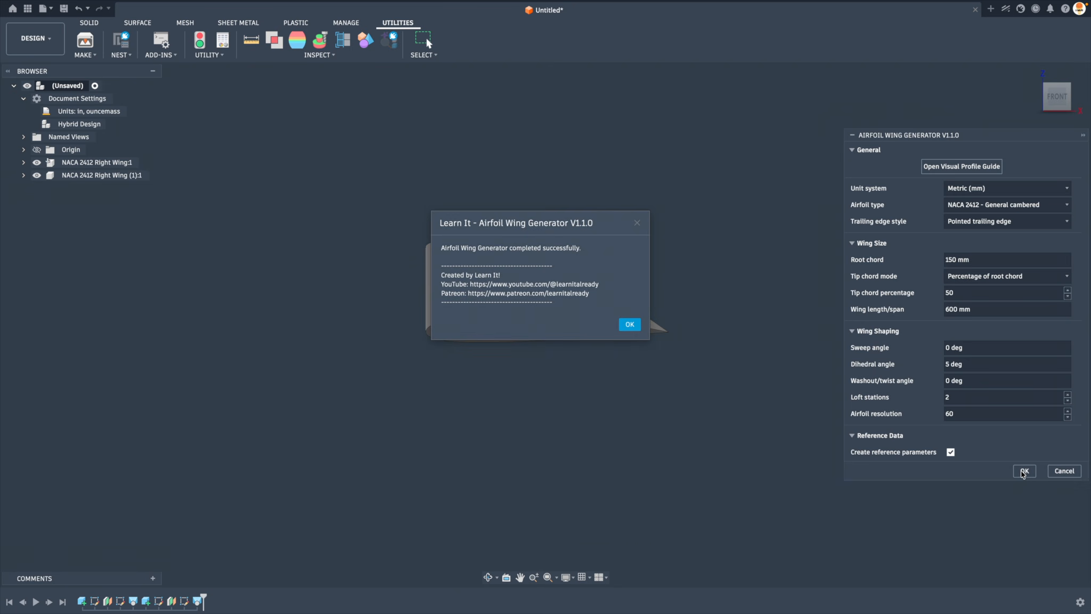
left_click(629, 323)
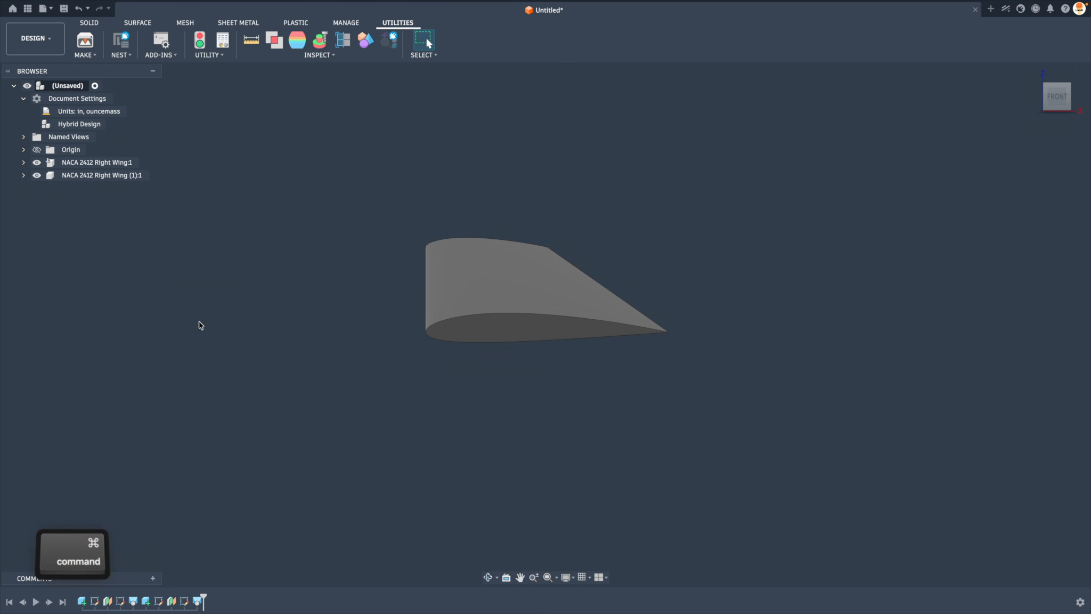
Undo the duplicate wing, and generate a NACA 2412 wing with a flat trailing edge using the Airfoil Wing Generator script
key("super+z")
left_click(161, 47)
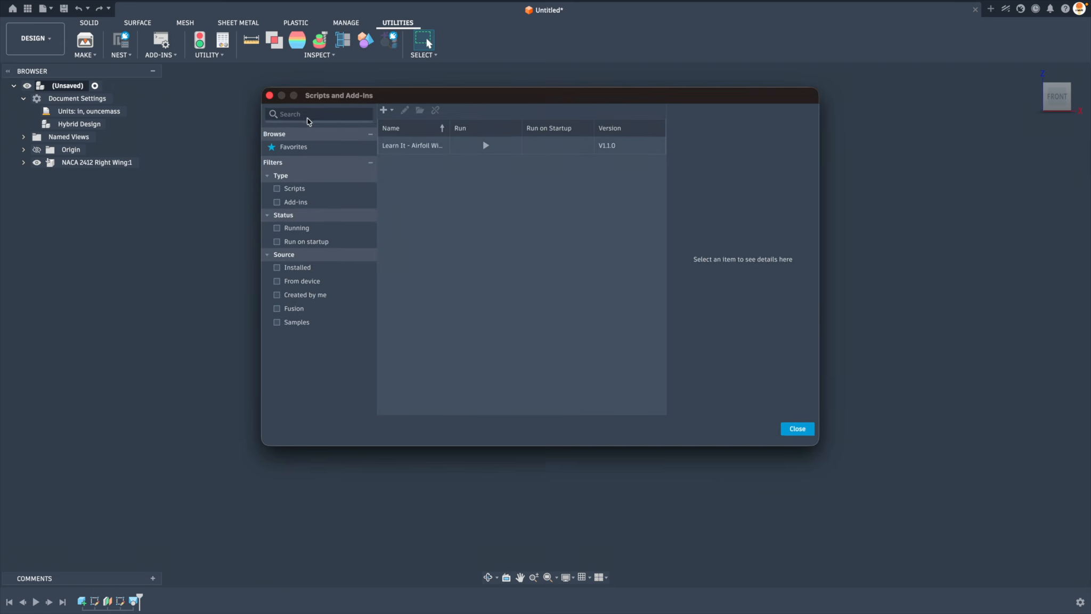
left_click(403, 148)
double_click(404, 148)
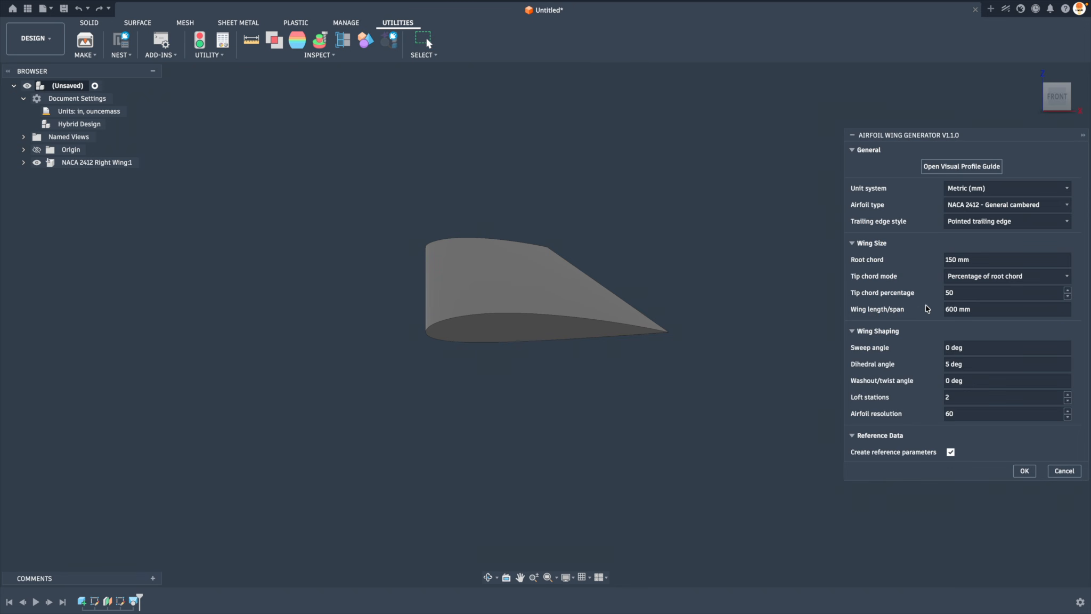
left_click(975, 221)
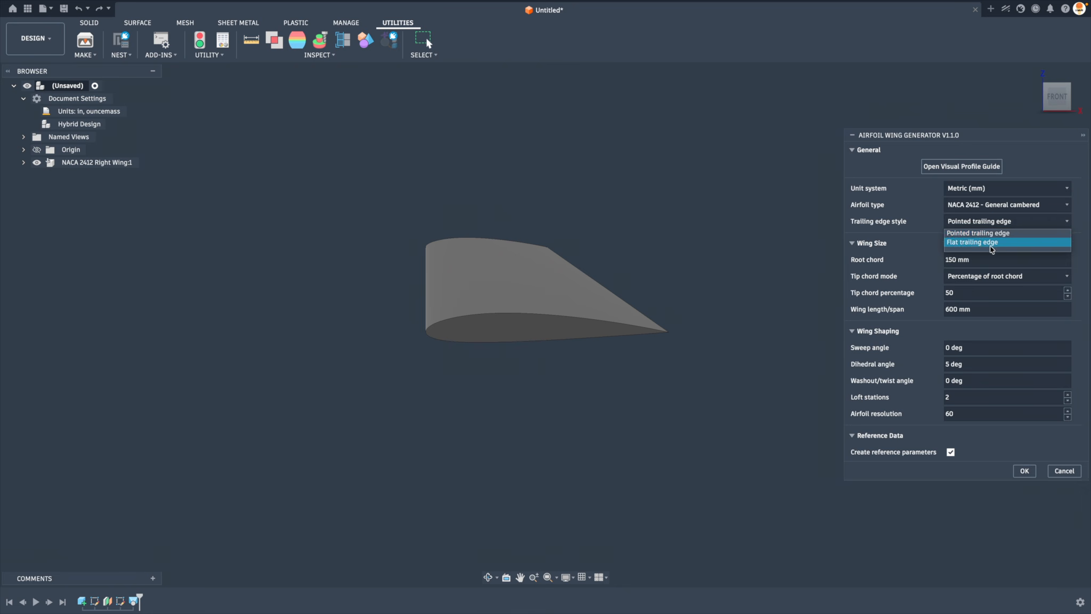
left_click(990, 243)
left_click(1024, 471)
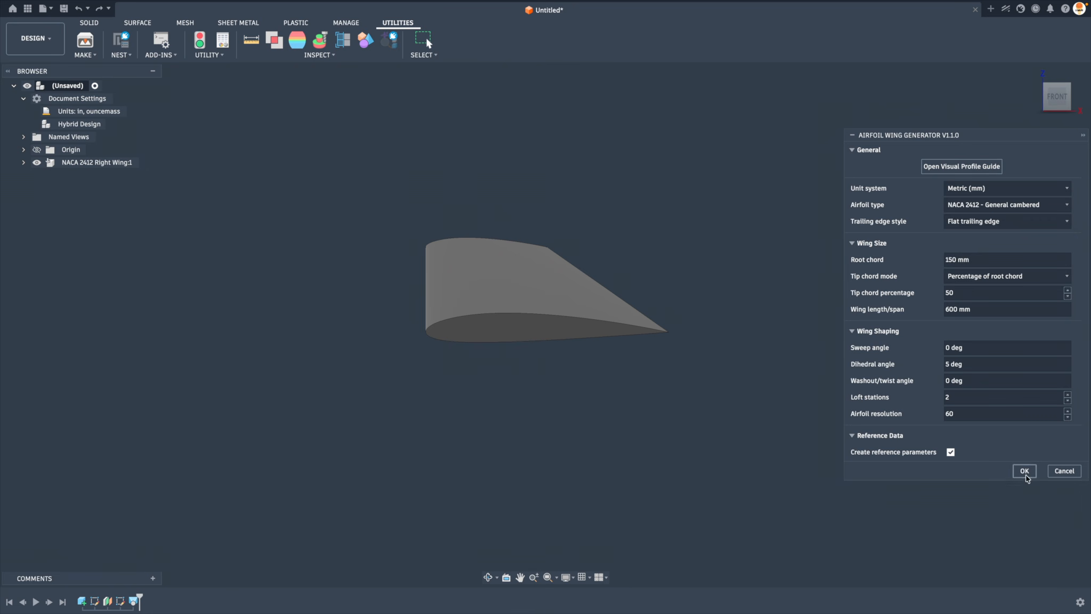
left_click(629, 325)
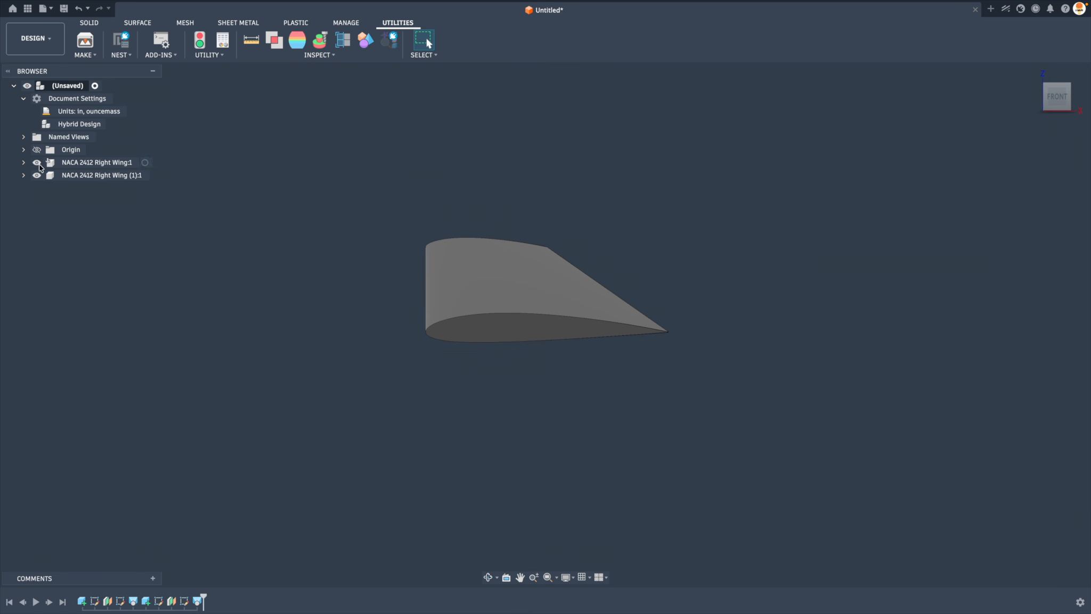
Hide the original wing and examine the flat trailing edge of the new wing up close and from an angle
left_click(37, 162)
scroll(717, 362, "up", 3)
scroll(717, 361, "up", 10)
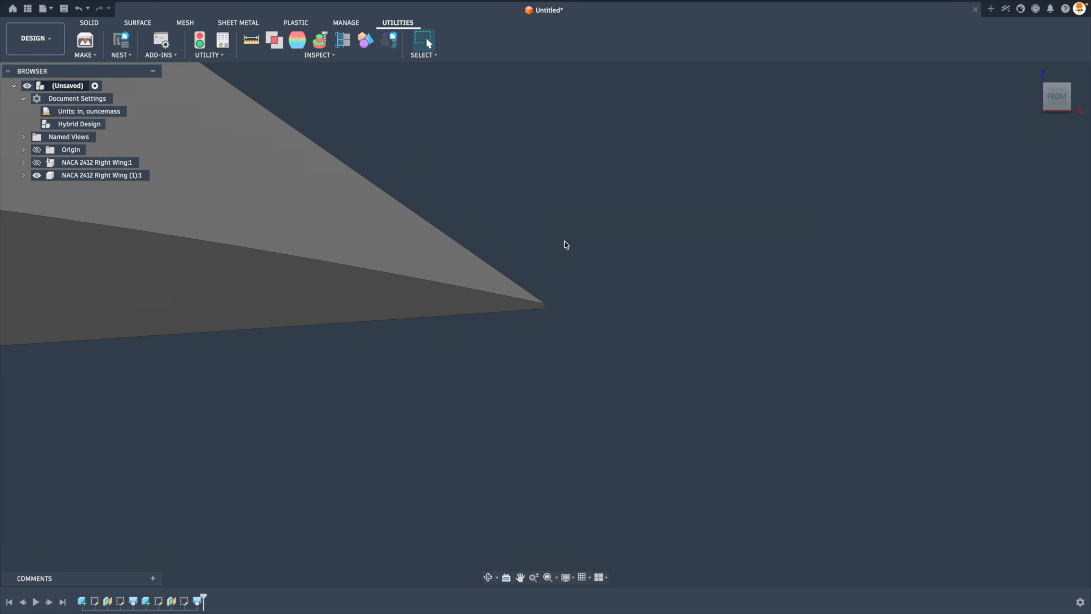
scroll(526, 278, "up", 4)
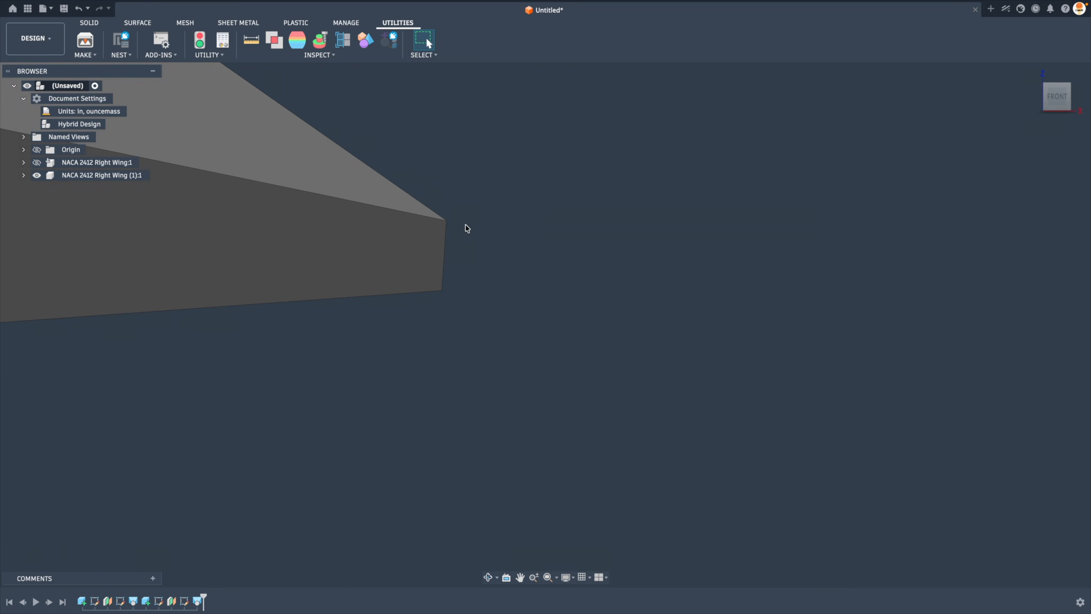
scroll(487, 272, "down", 3)
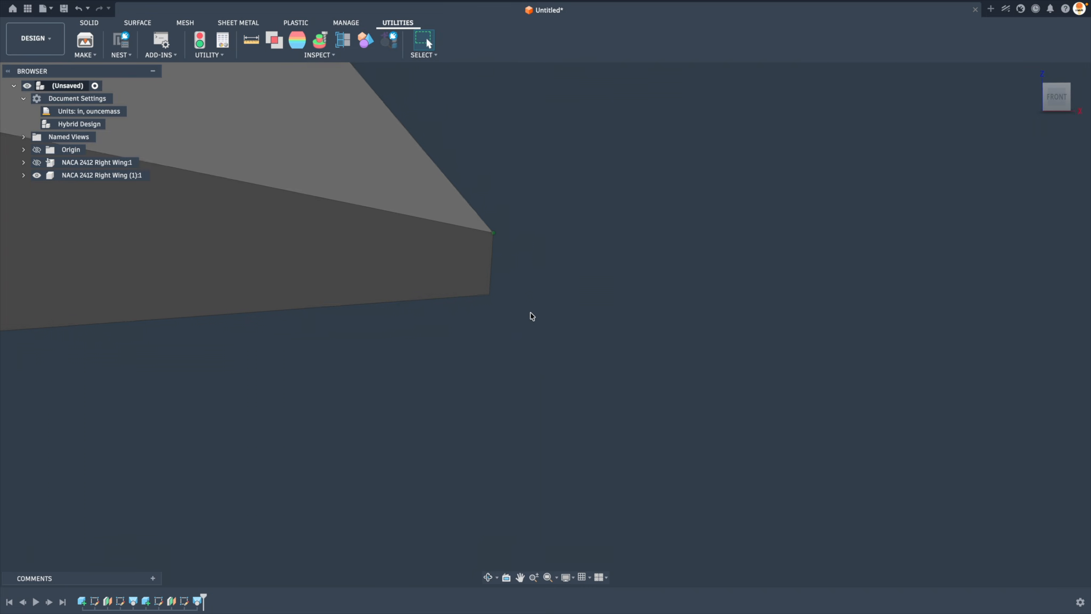
middle_click_drag(535, 318, 565, 354, "shift")
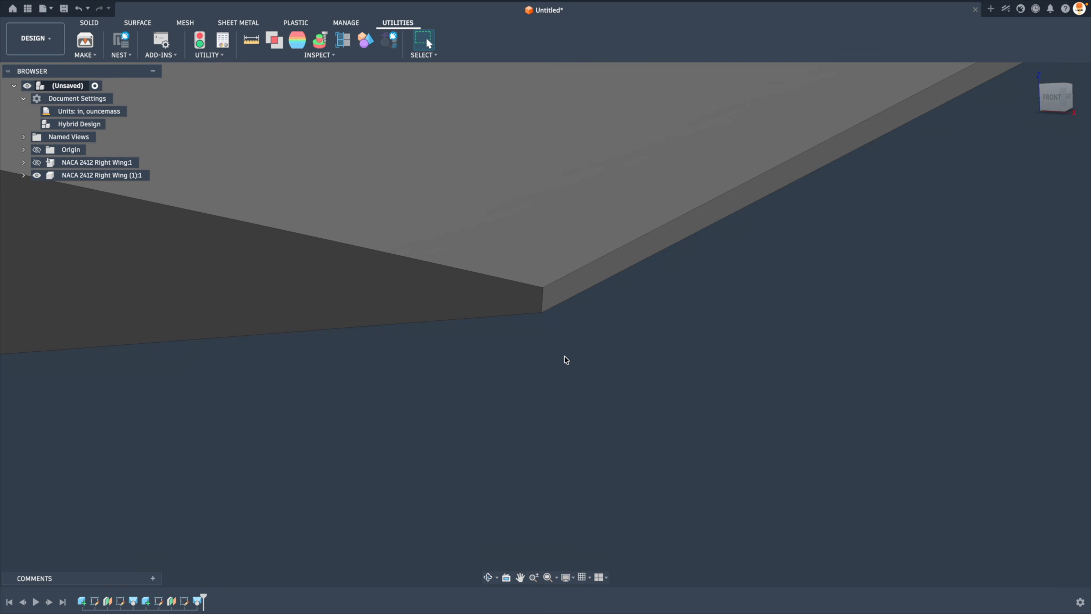
scroll(565, 360, "down", 5)
middle_click_drag(656, 419, 672, 428, "shift")
scroll(595, 382, "down", 10)
middle_click_drag(591, 383, 618, 389, "shift")
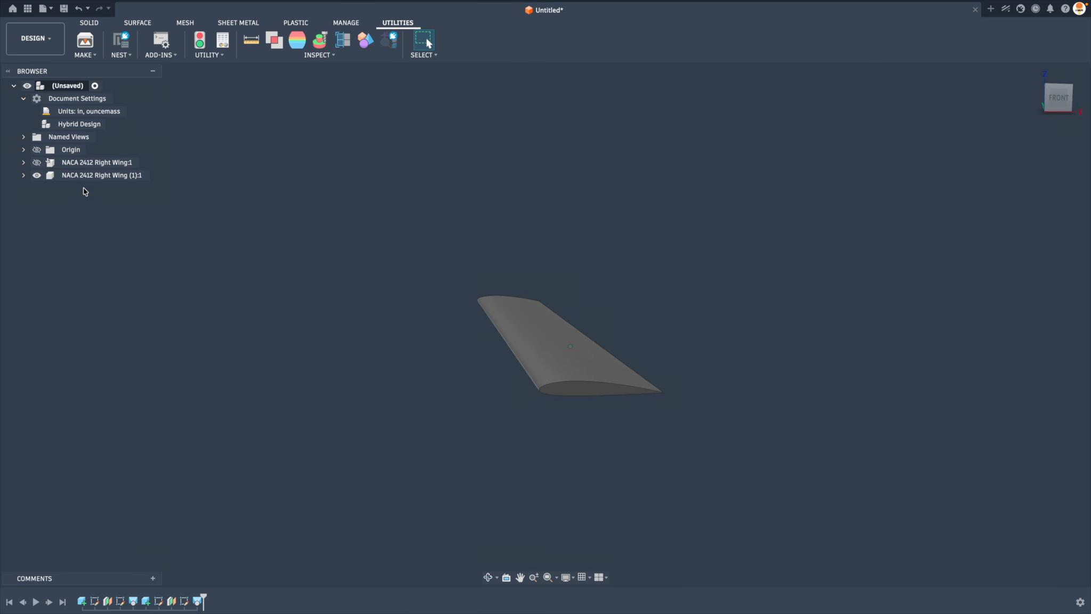
Hide the flat-edged wing and generate another NACA 2412 wing with a tip chord percentage of 30
left_click(37, 174)
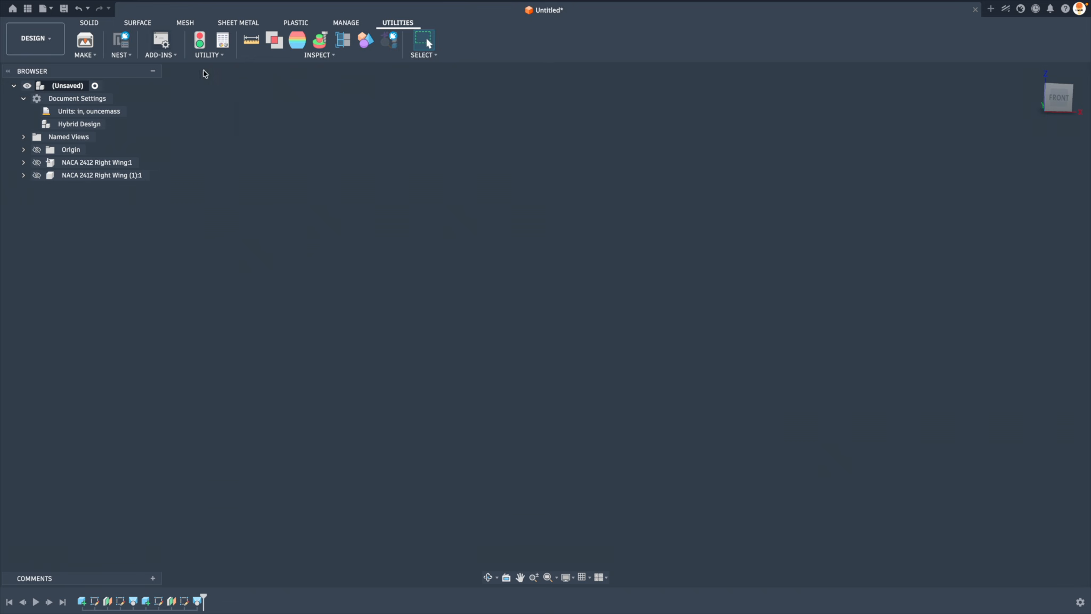
key("shift+s")
left_click(800, 431)
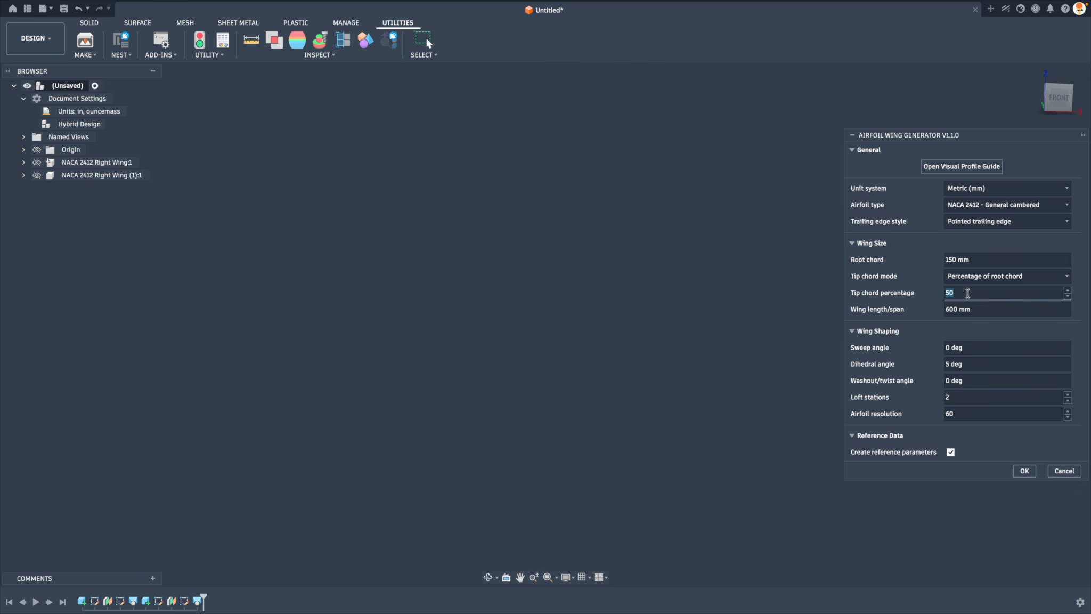
type("30")
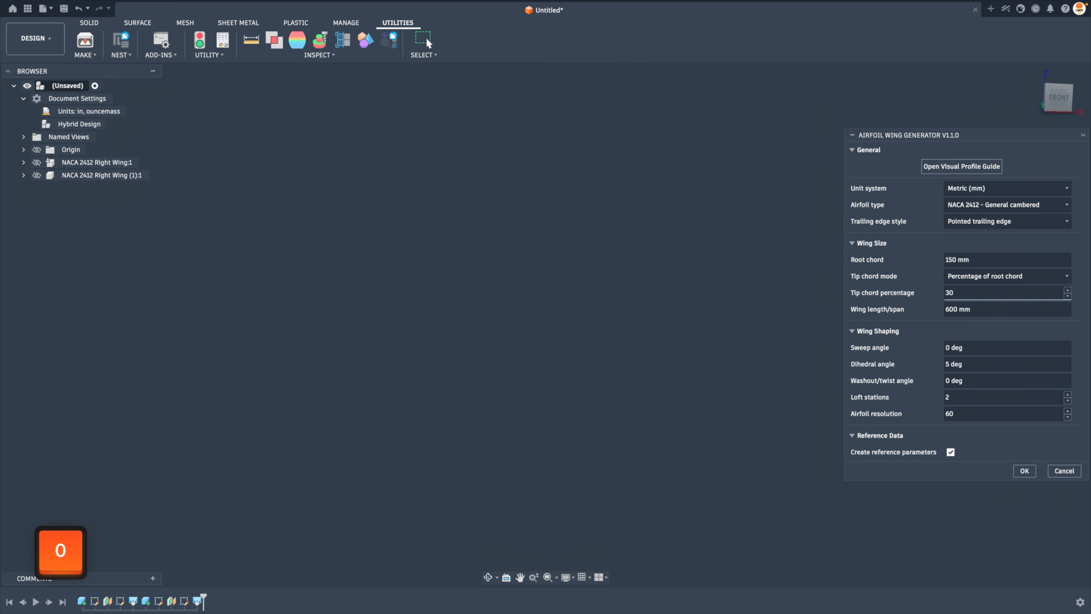
key("Return")
key("Return")
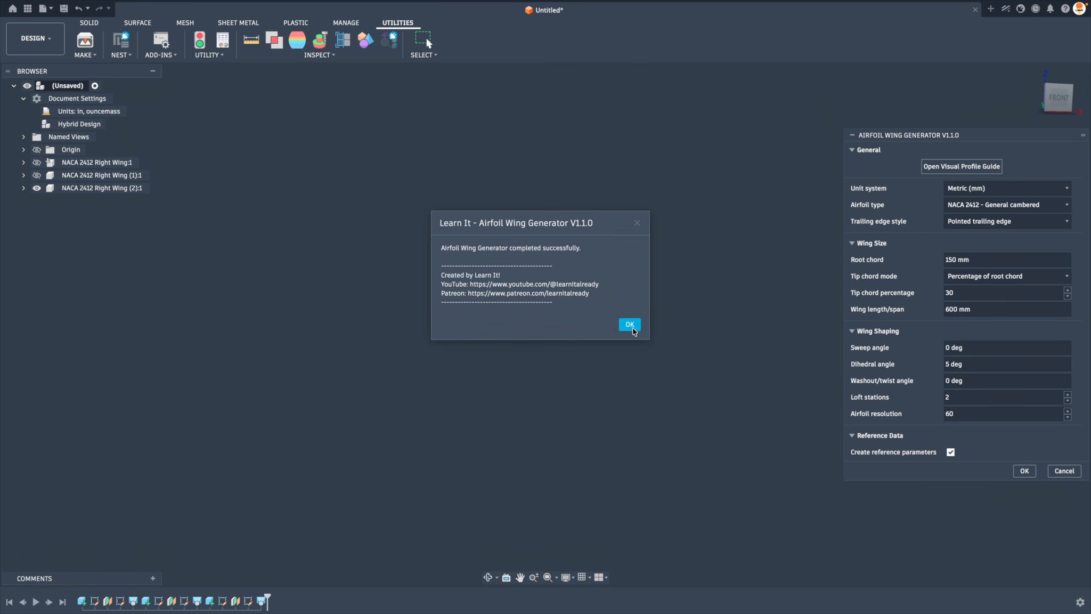
Examine the tip and taper of the wing with the 30 percent tip chord from several angles
middle_click_drag(710, 294, 609, 380, "shift")
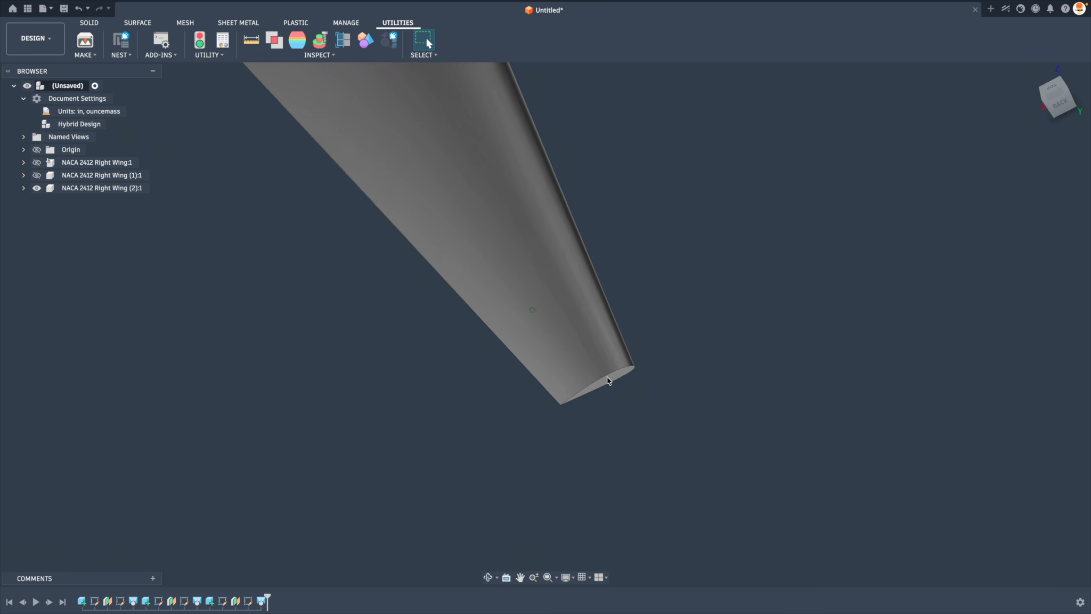
left_click(610, 380)
scroll(711, 402, "down", 5)
left_click(711, 401)
middle_click_drag(712, 403, 163, 234, "shift")
Hide the wing with the 30 percent tip chord and run the Airfoil Wing Generator script again
left_click(37, 188)
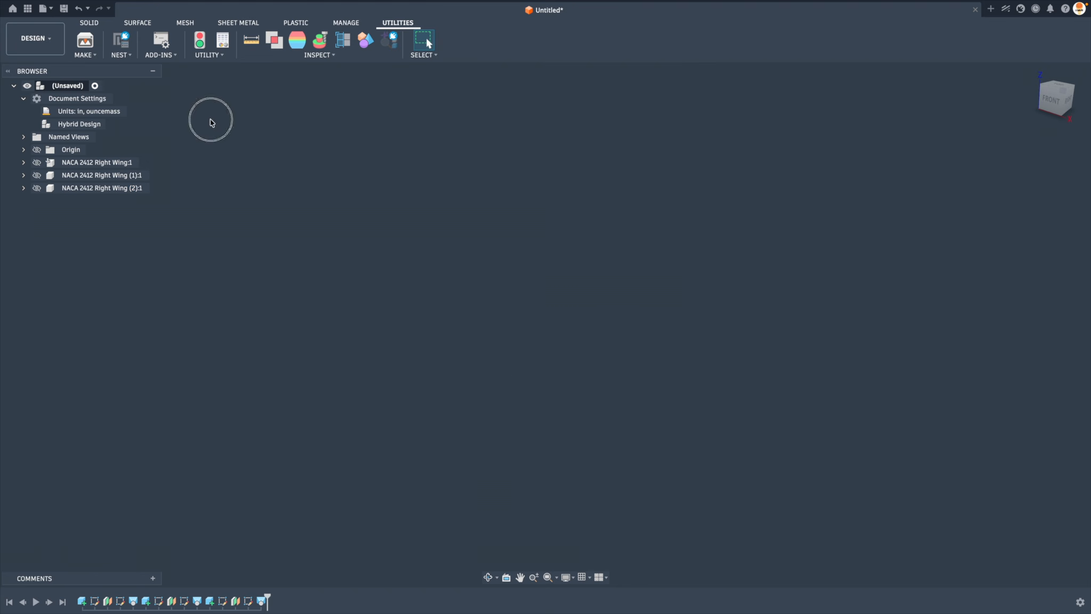
left_click(161, 40)
double_click(409, 143)
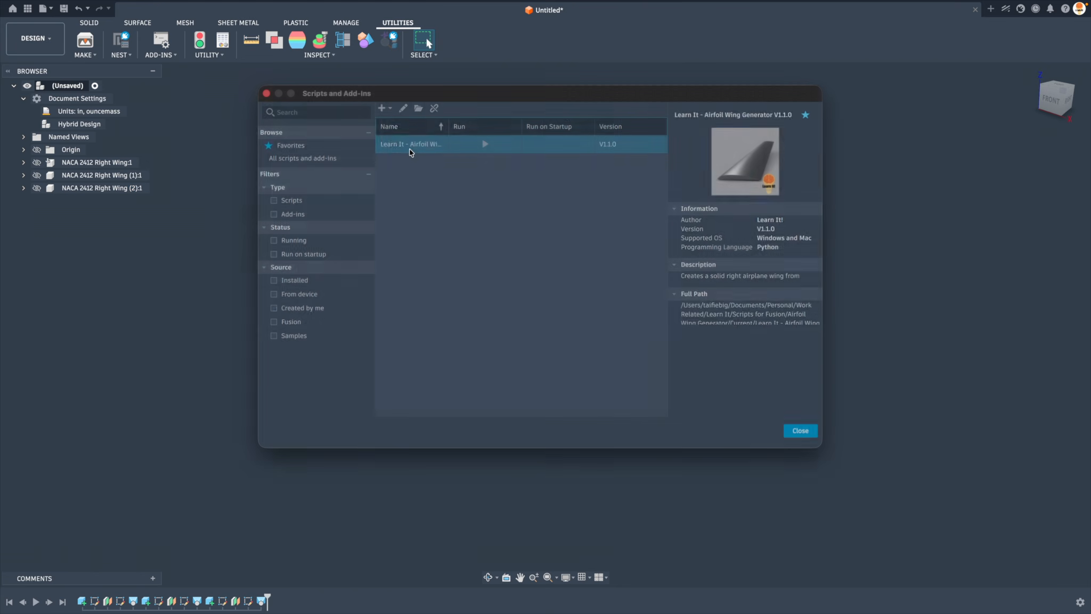
double_click(970, 293)
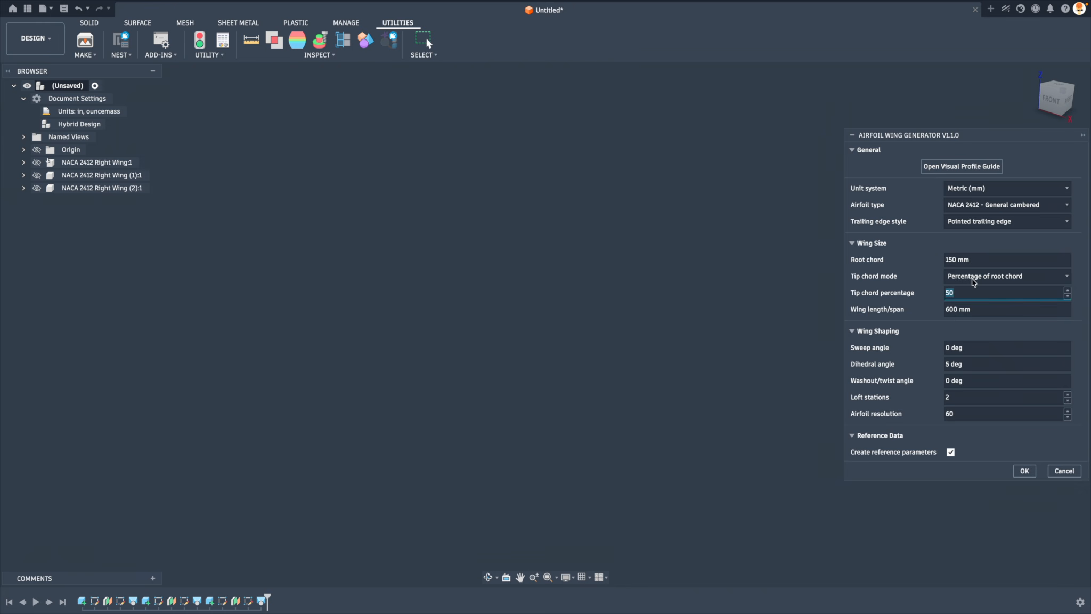
left_click(980, 277)
left_click(988, 299)
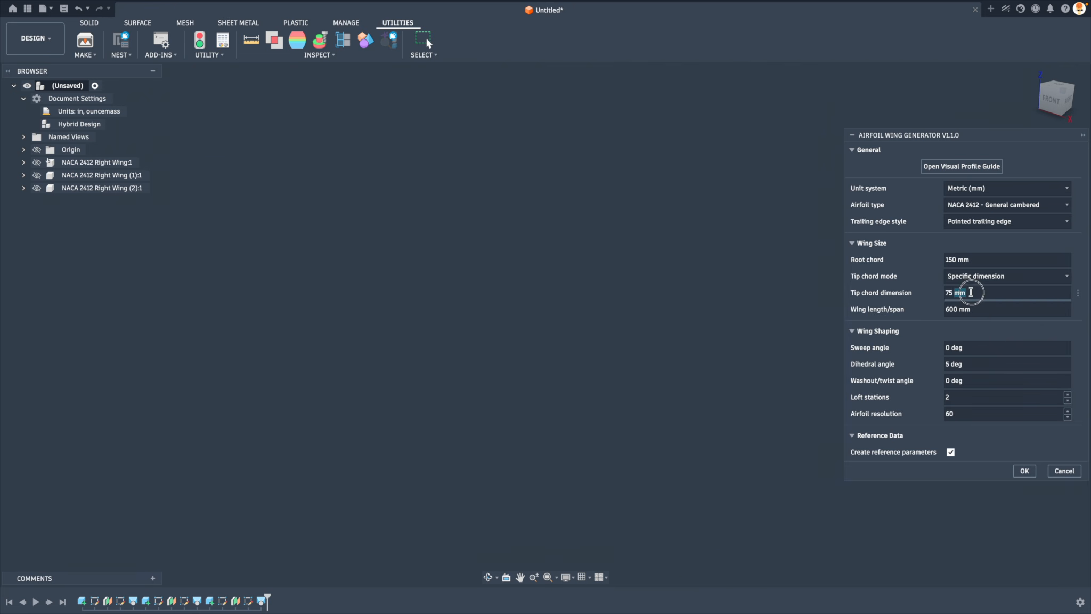
double_click(968, 292)
left_click(976, 277)
left_click(978, 287)
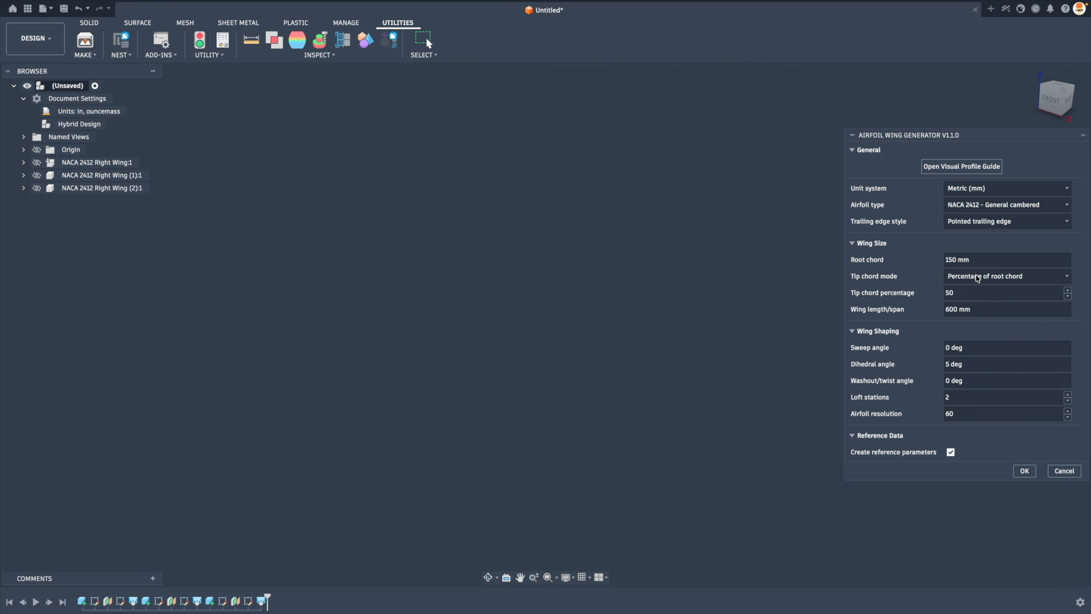
Generate a wing using the specific dimension tip chord mode, with a 50 mm tip chord and a 900 mm span
left_click(977, 278)
left_click(978, 297)
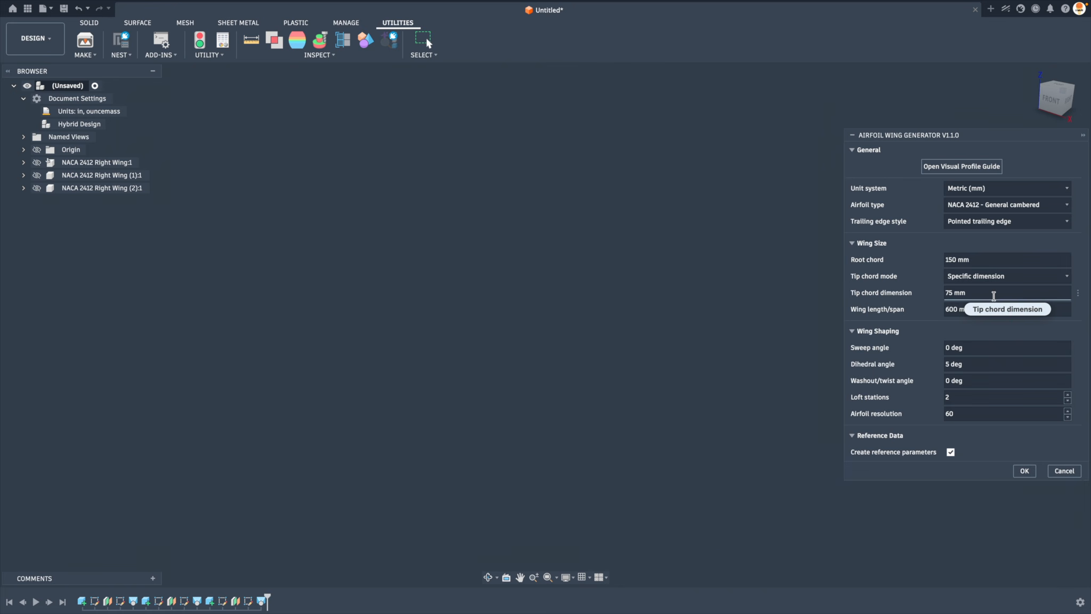
left_click(981, 294)
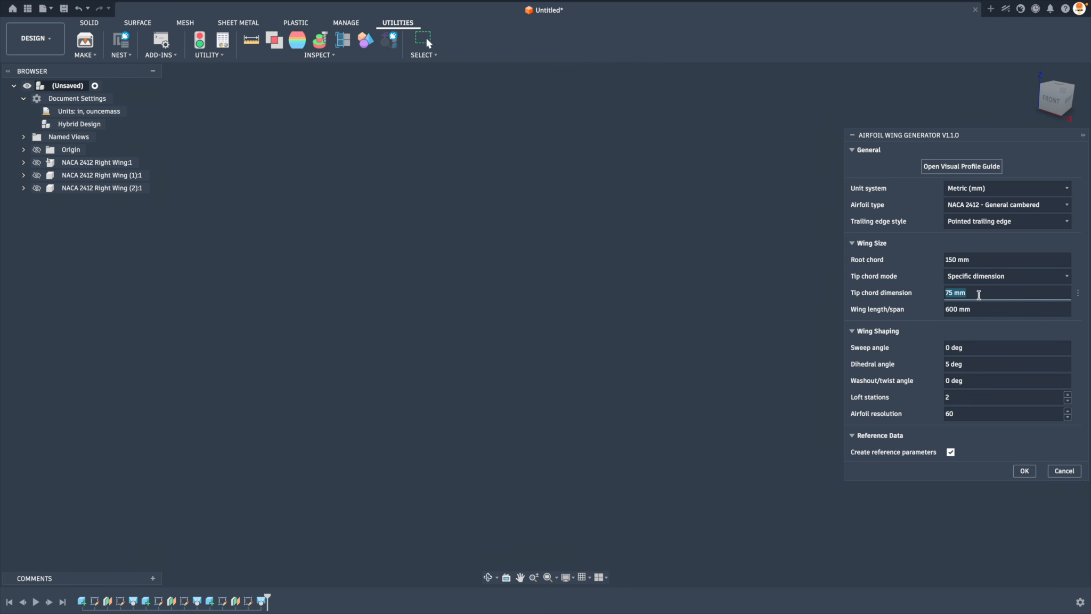
type("50")
left_click(978, 309)
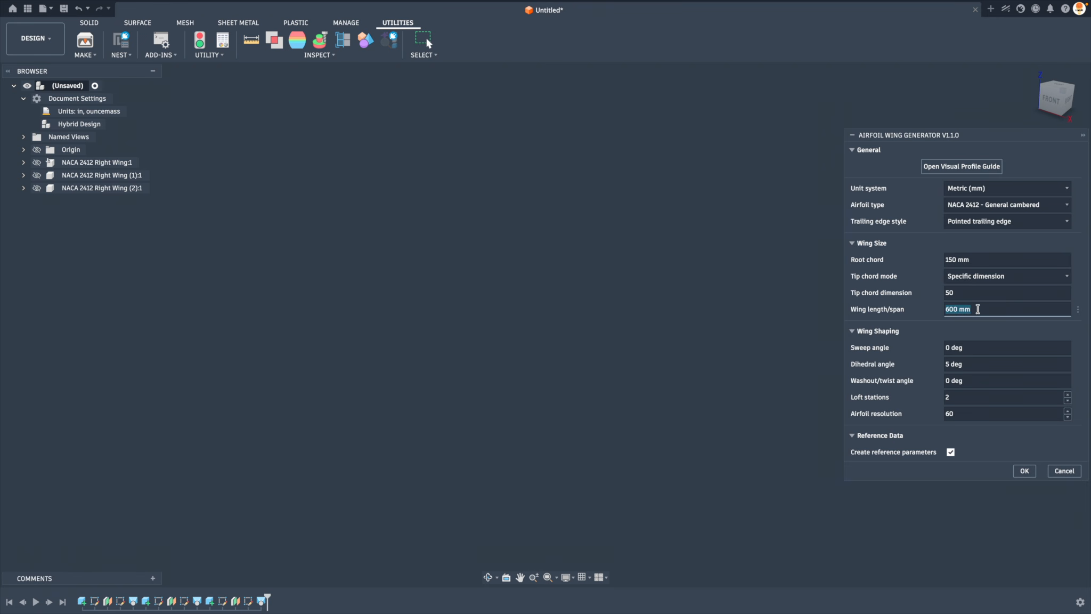
type("900")
key("Return")
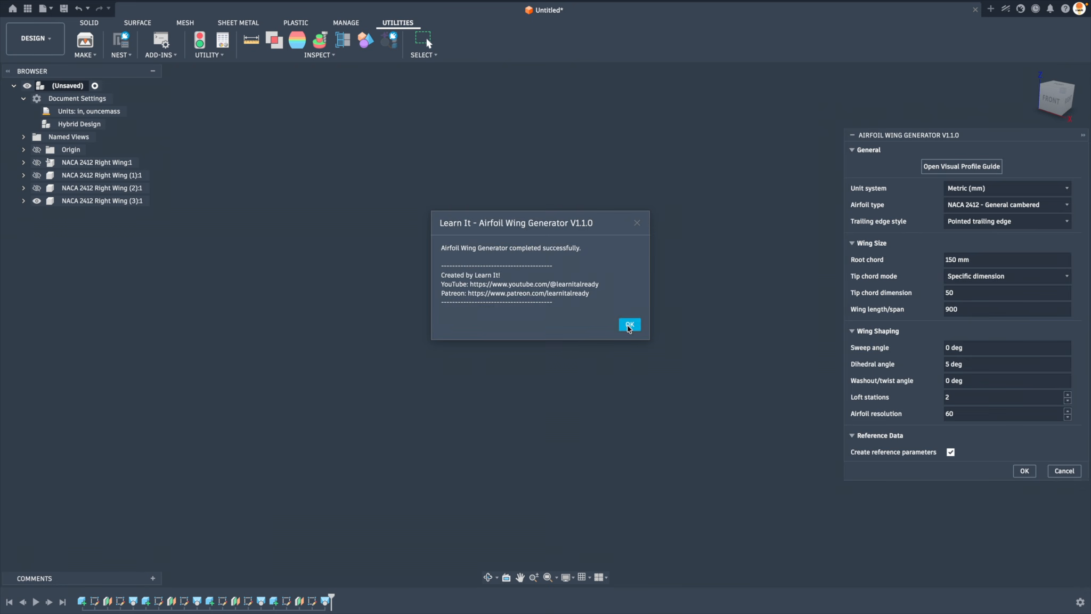
left_click(629, 324)
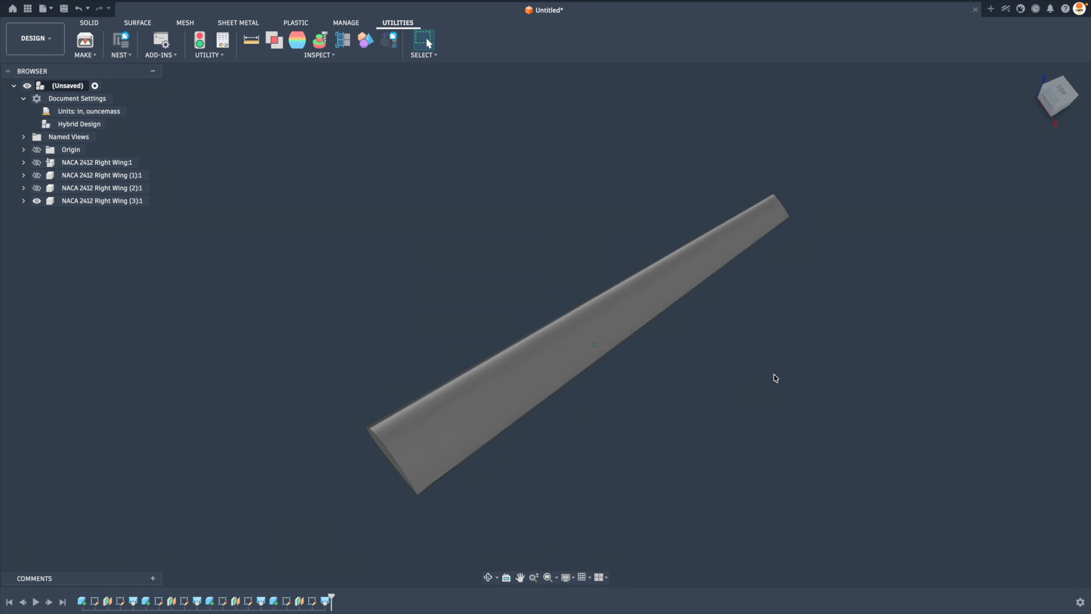
Hide the 900 mm wing and generate a NACA 2412 wing with a sweep angle of 20 degrees
left_click(37, 201)
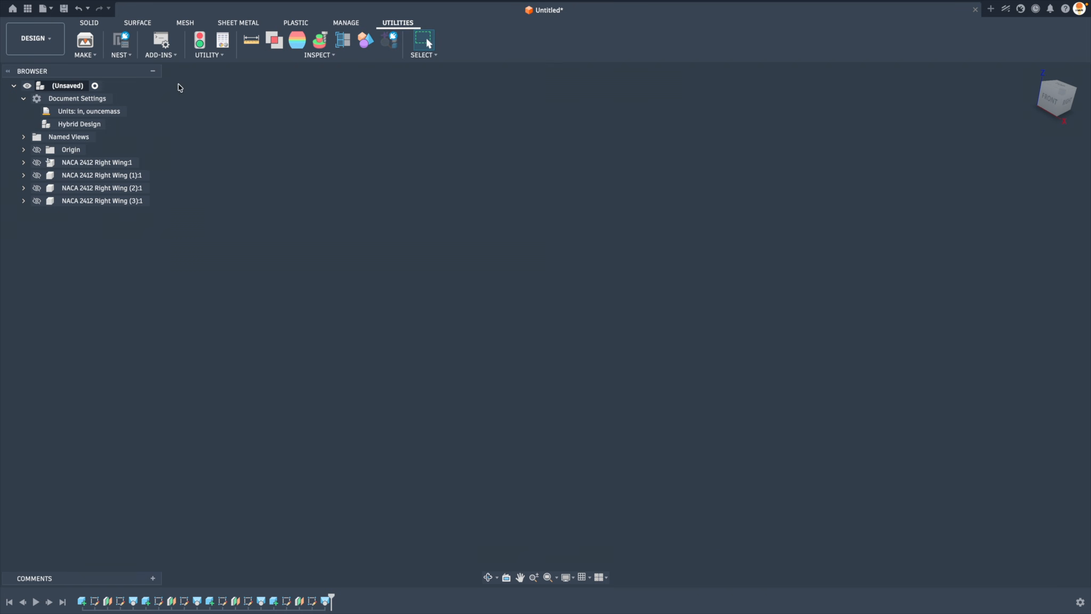
left_click(161, 42)
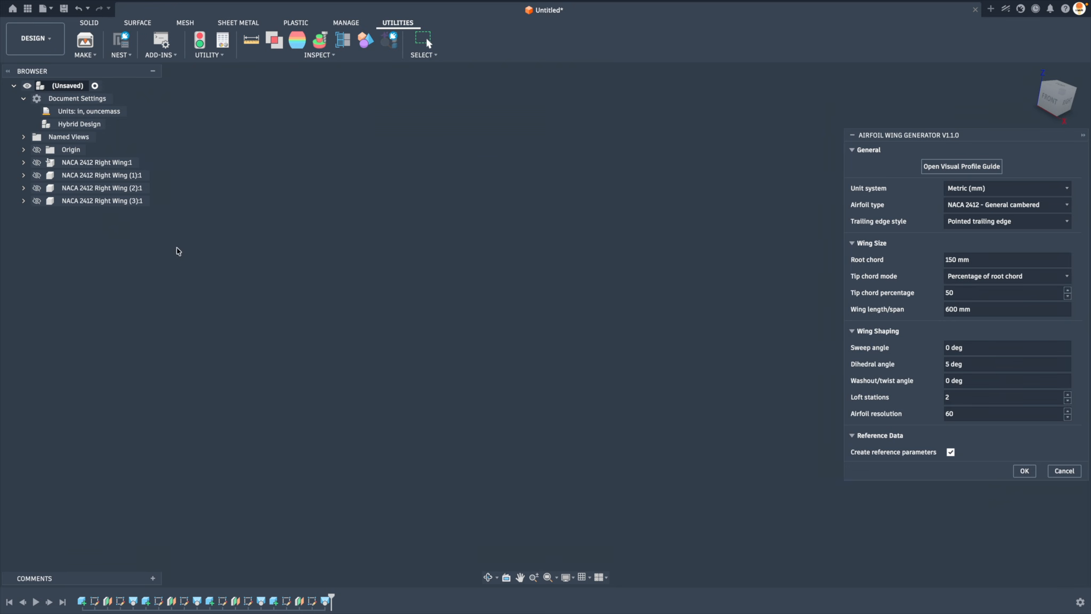
triple_click(981, 346)
key("Return")
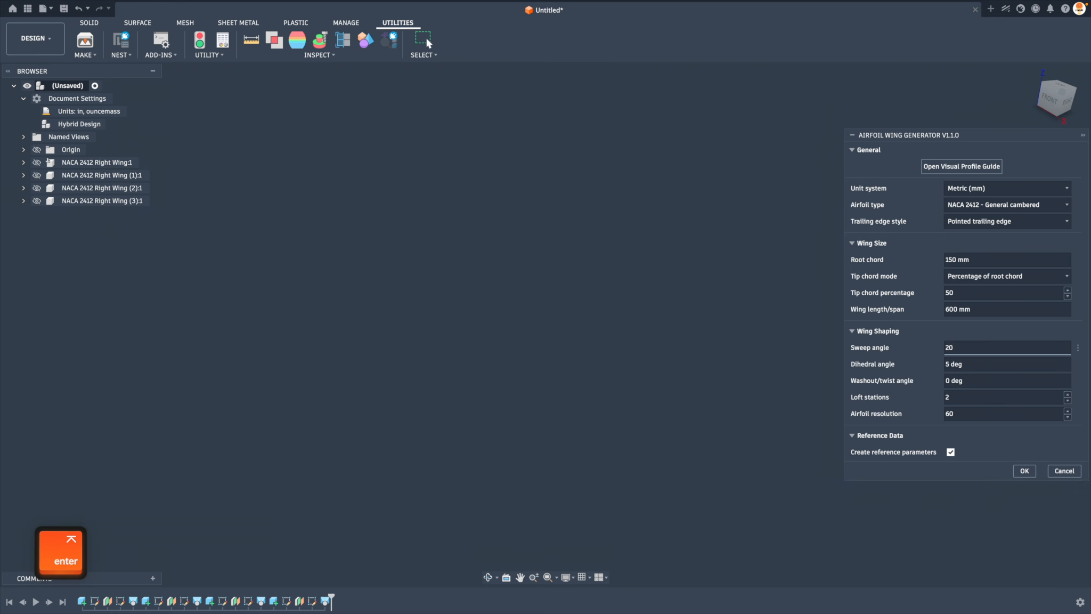
left_click(629, 327)
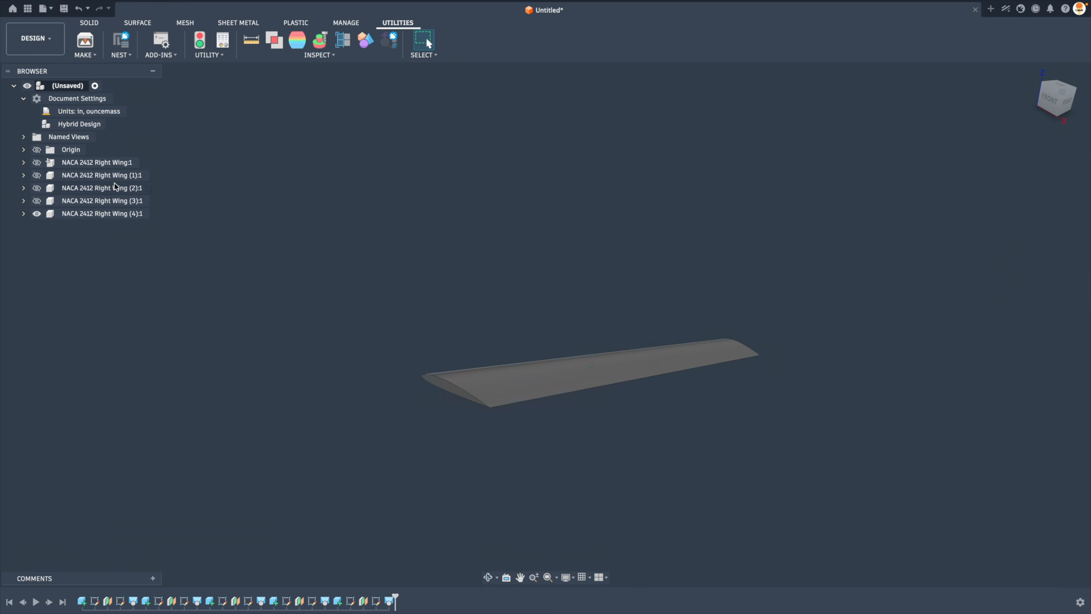
Show the original unswept wing and compare it with the swept wing from above and at an angle
left_click(37, 162)
middle_click_drag(729, 403, 538, 462, "shift")
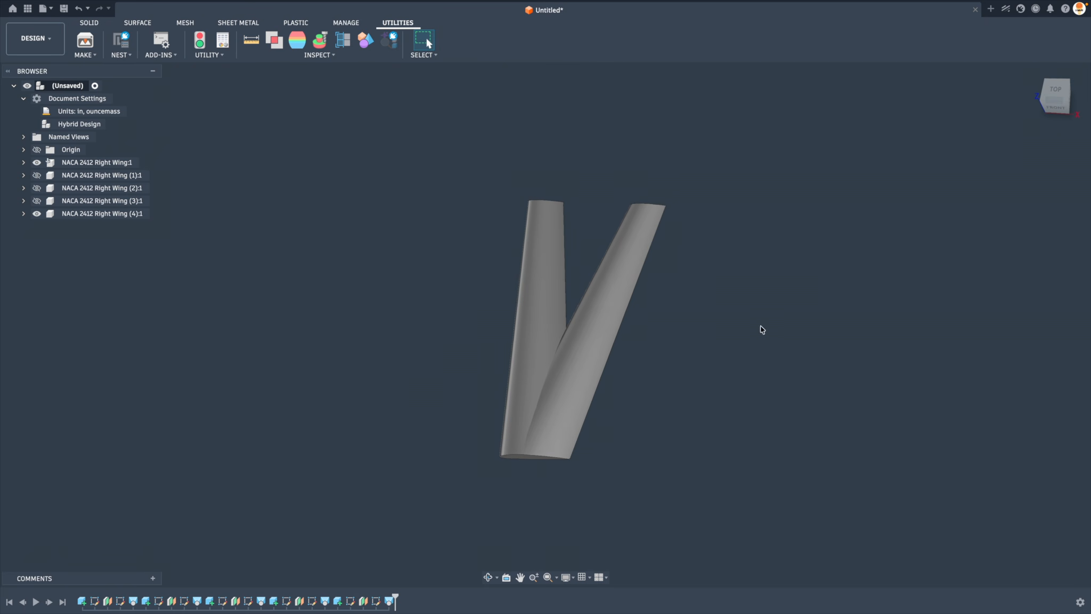
middle_click_drag(762, 329, 504, 445, "shift")
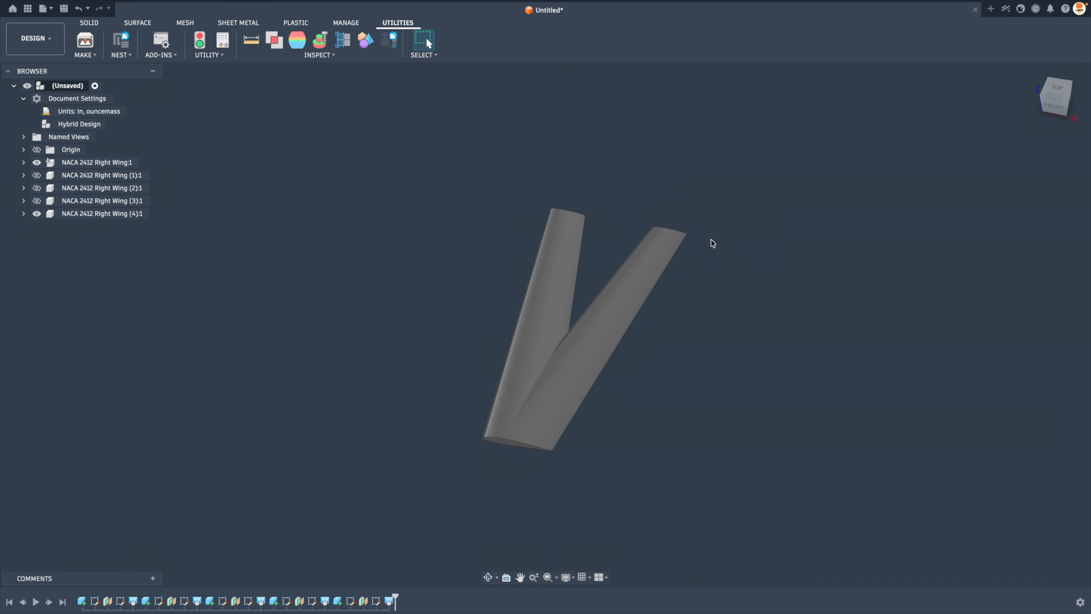
middle_click_drag(746, 210, 728, 250, "shift")
middle_click_drag(348, 266, 171, 122, "shift")
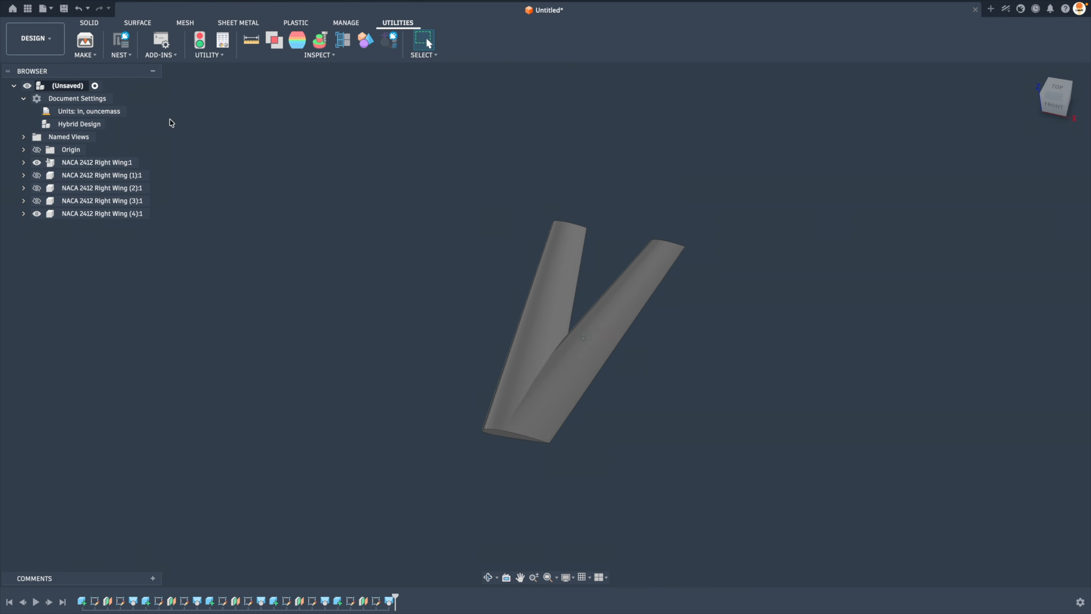
Generate a NACA 2412 wing with a sweep angle of 20 degrees and a dihedral angle of 20 degrees
left_click(164, 43)
double_click(415, 145)
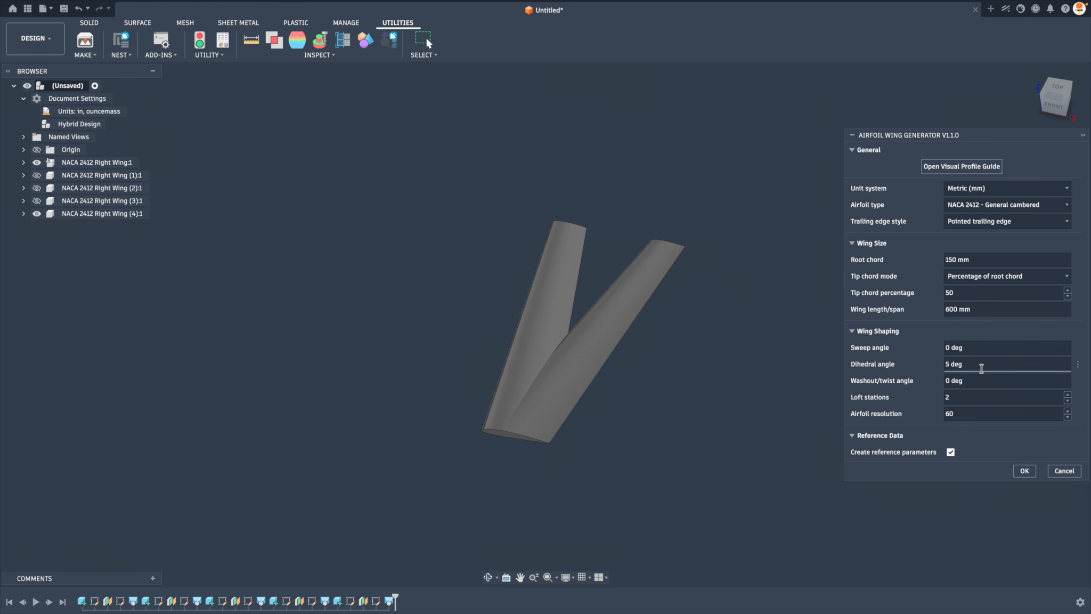
left_click(981, 368)
type("20")
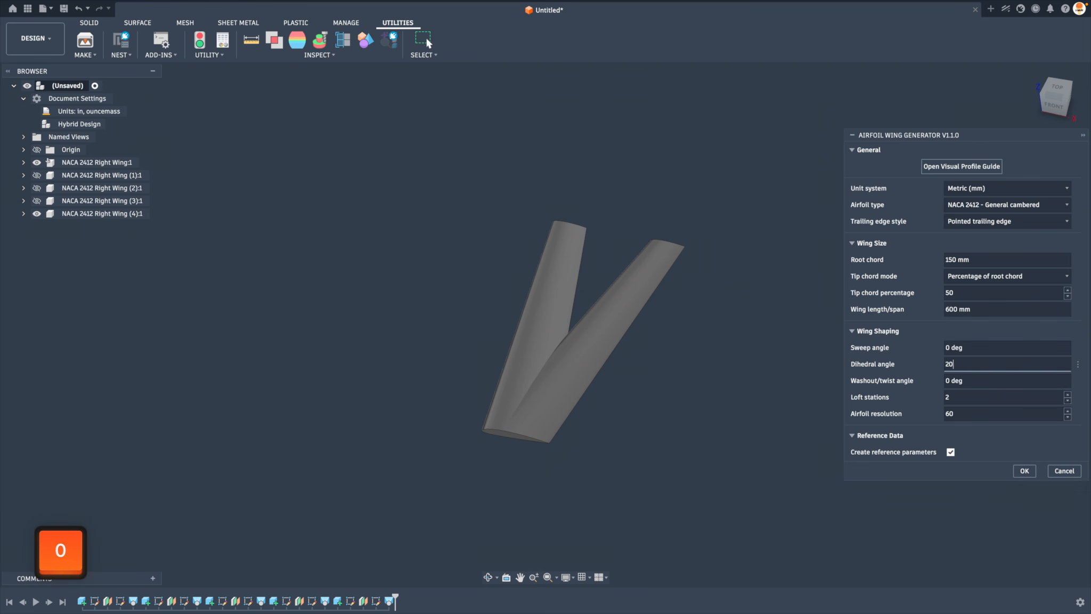
left_click(984, 351)
type("20")
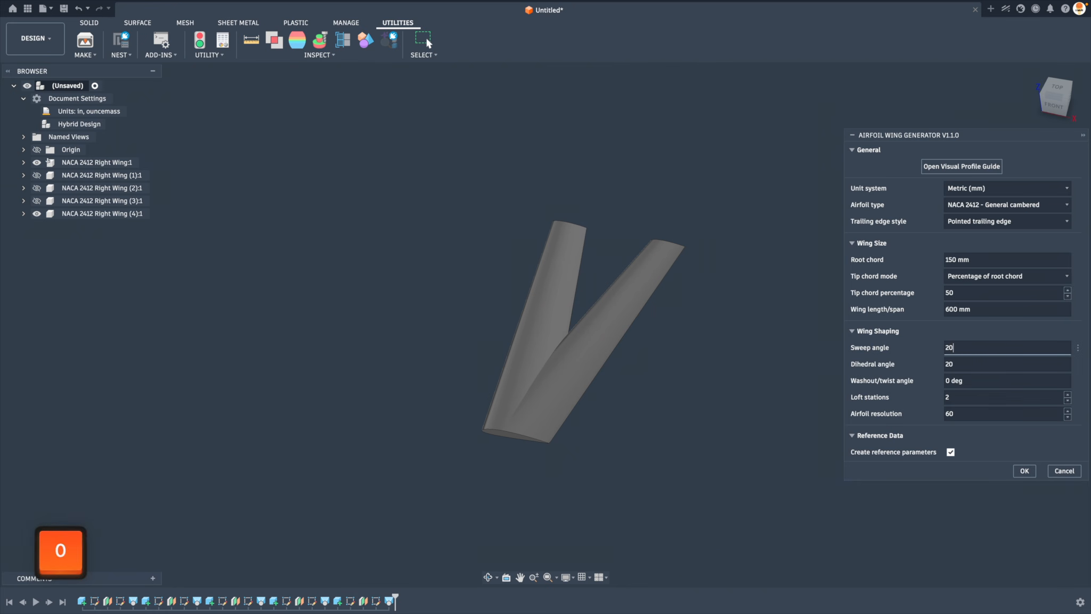
key("Return")
left_click(629, 324)
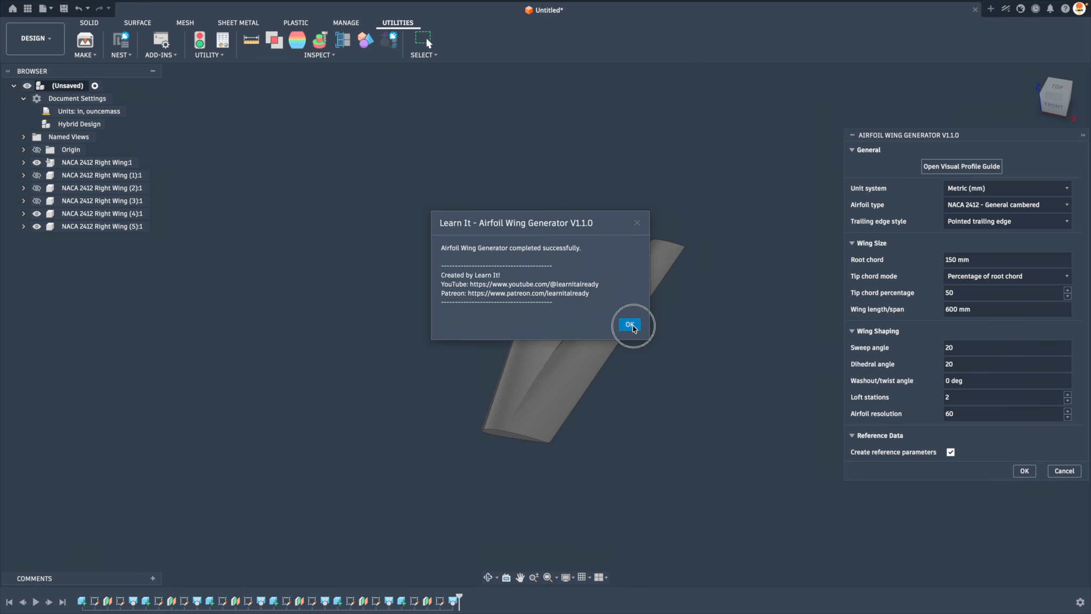
Hide both swept wings, keeping the original wing shown, and run the Airfoil Wing Generator script again
middle_click_drag(379, 362, 560, 450, "shift")
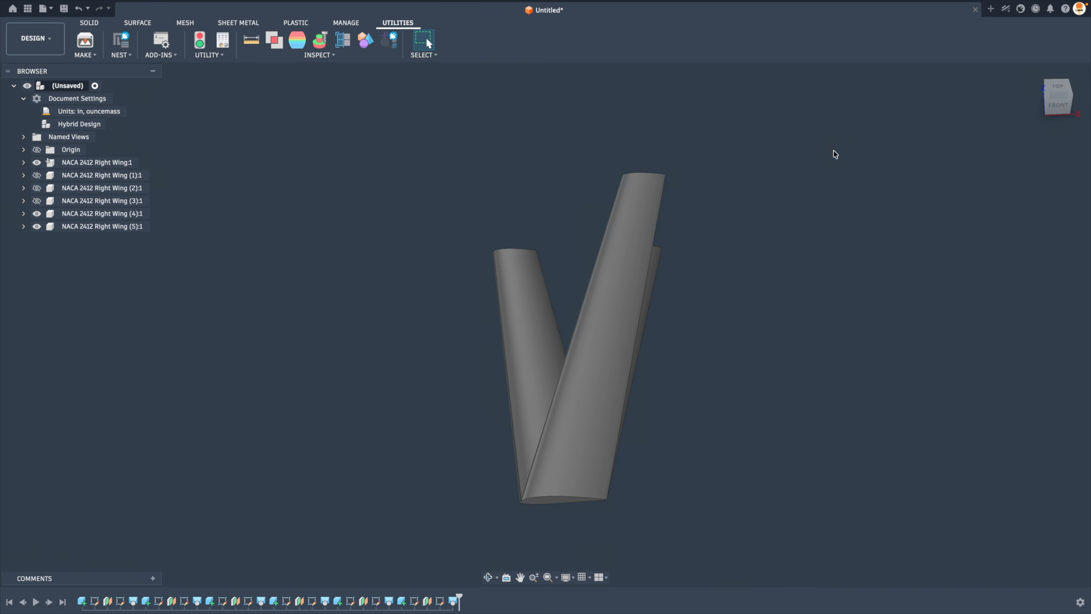
middle_click_drag(835, 154, 640, 392, "shift")
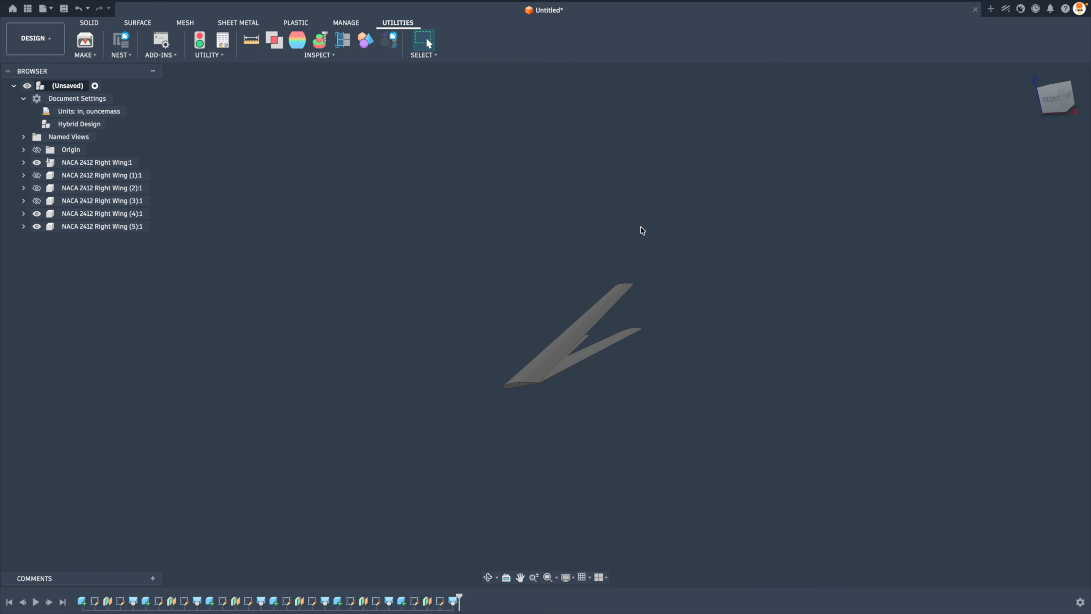
left_click_drag(601, 225, 602, 226, "shift")
middle_click_drag(601, 226, 597, 249, "shift")
left_click(37, 214)
left_click(37, 226)
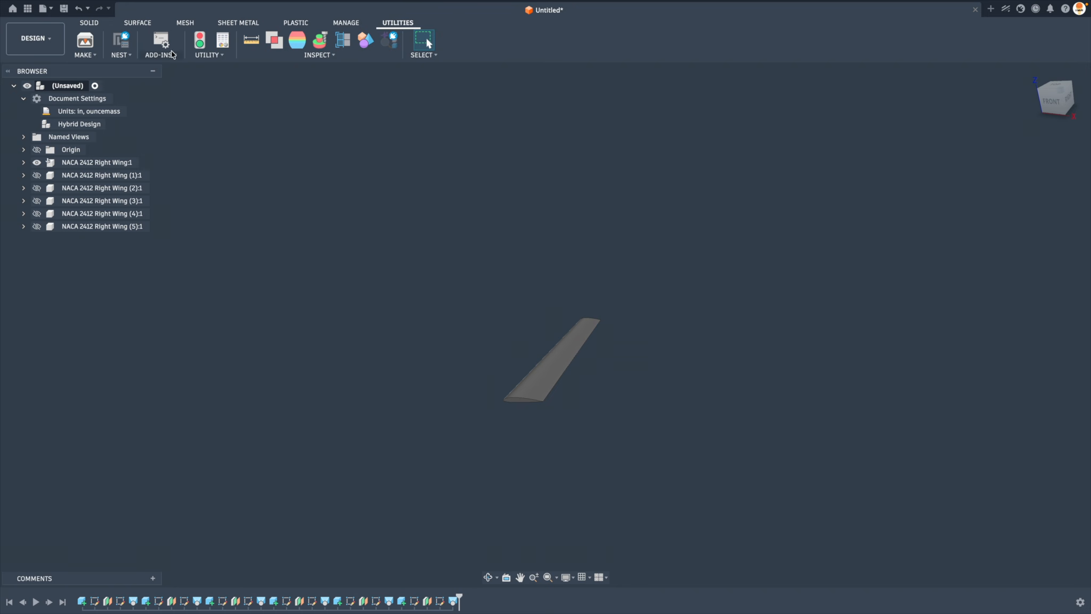
left_click(164, 41)
left_click(484, 143)
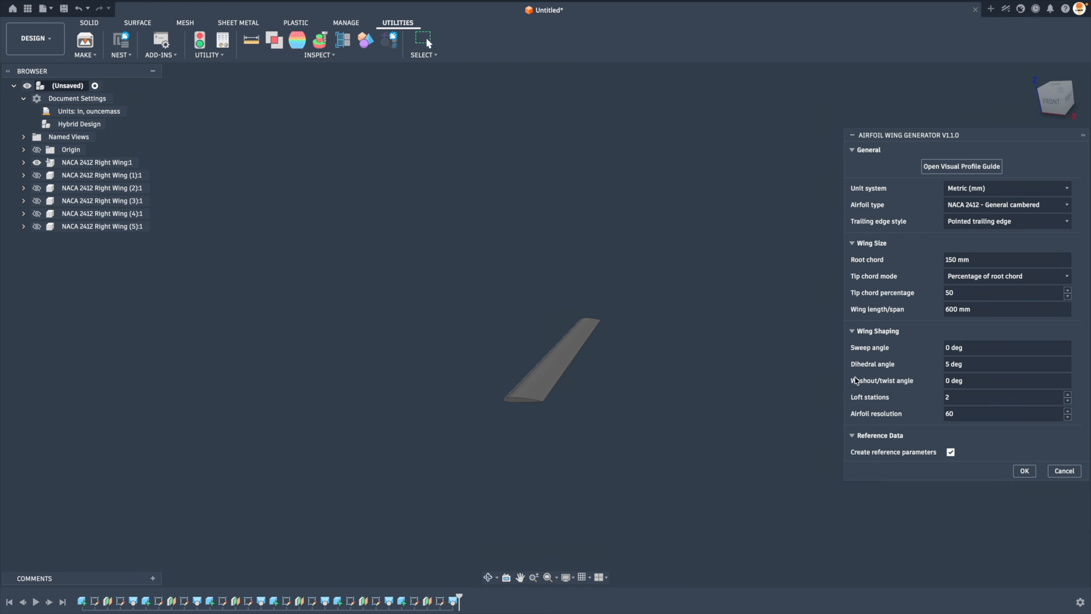
Read the Visual Profile Guide down to its explanation of loft stations, and close the guide
left_click(959, 171)
scroll(745, 383, "down", 10)
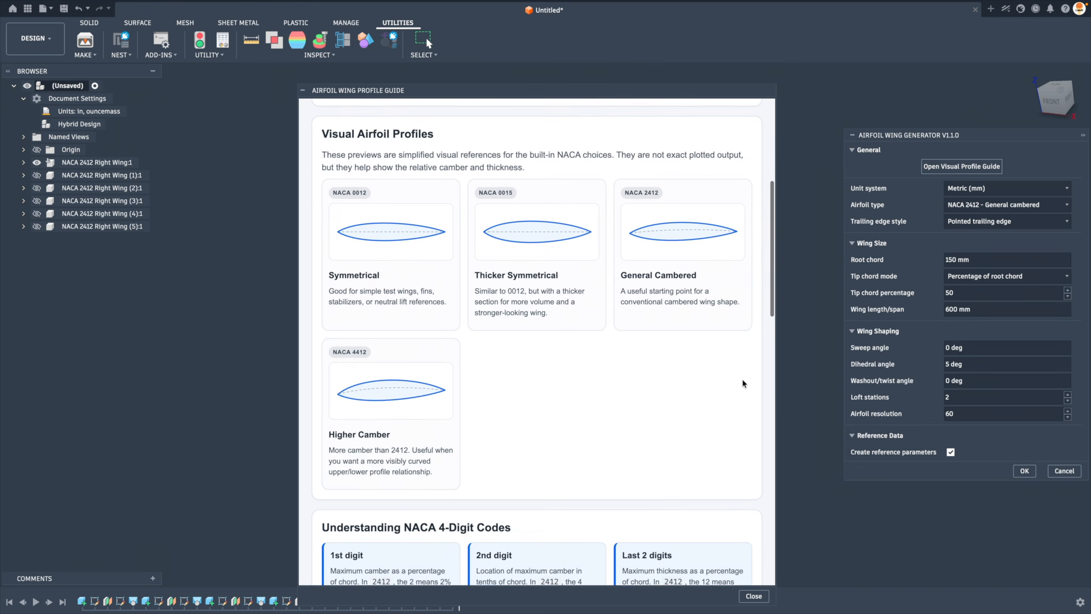
scroll(744, 383, "down", 9)
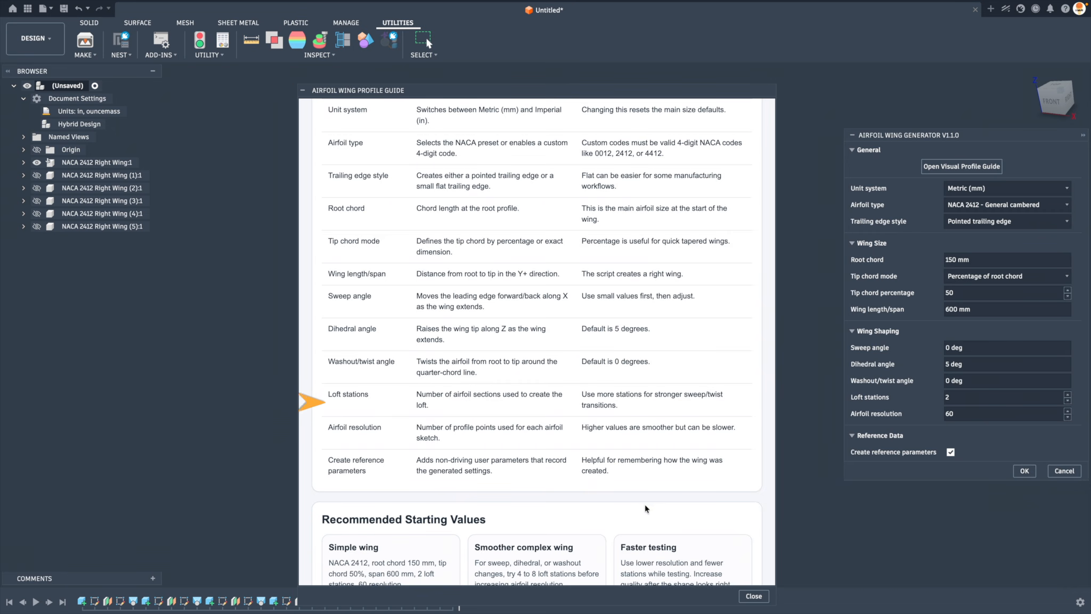
left_click(762, 600)
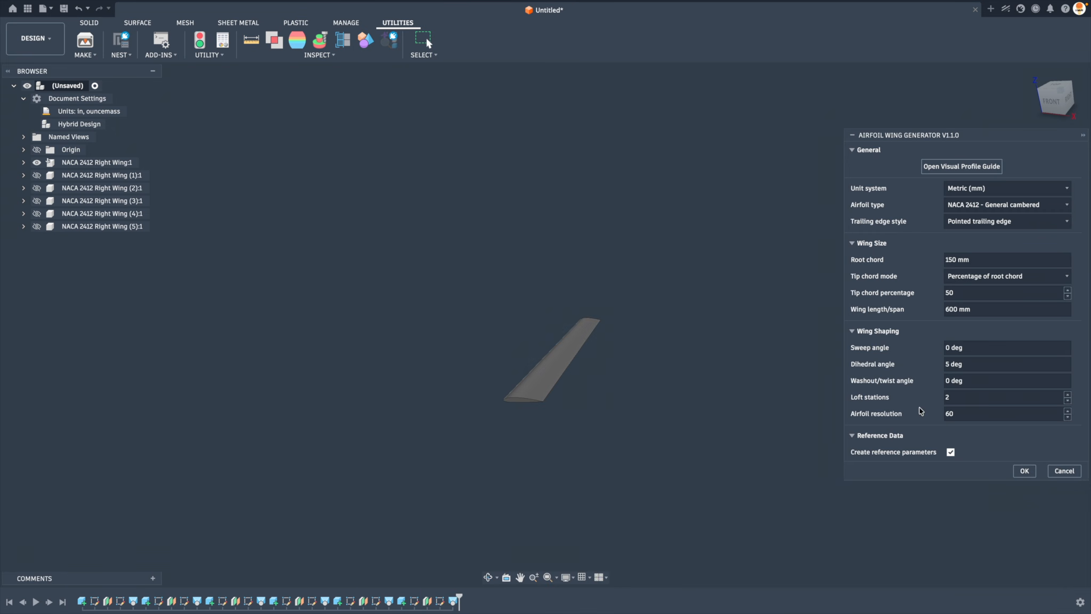
Generate a NACA 2412 wing with 3 loft stations
left_click(1068, 395)
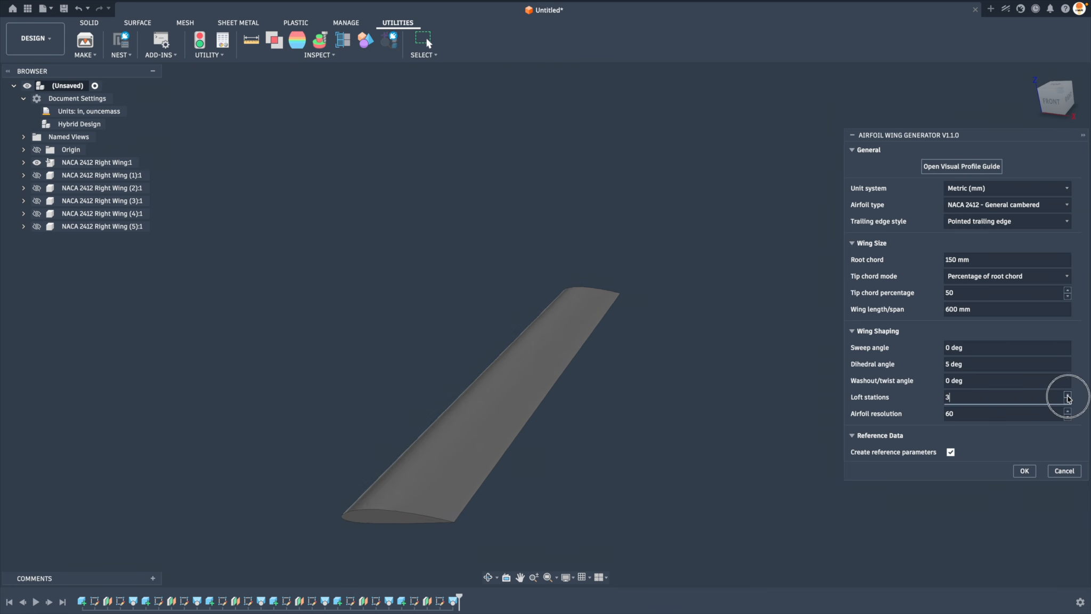
left_click(1027, 472)
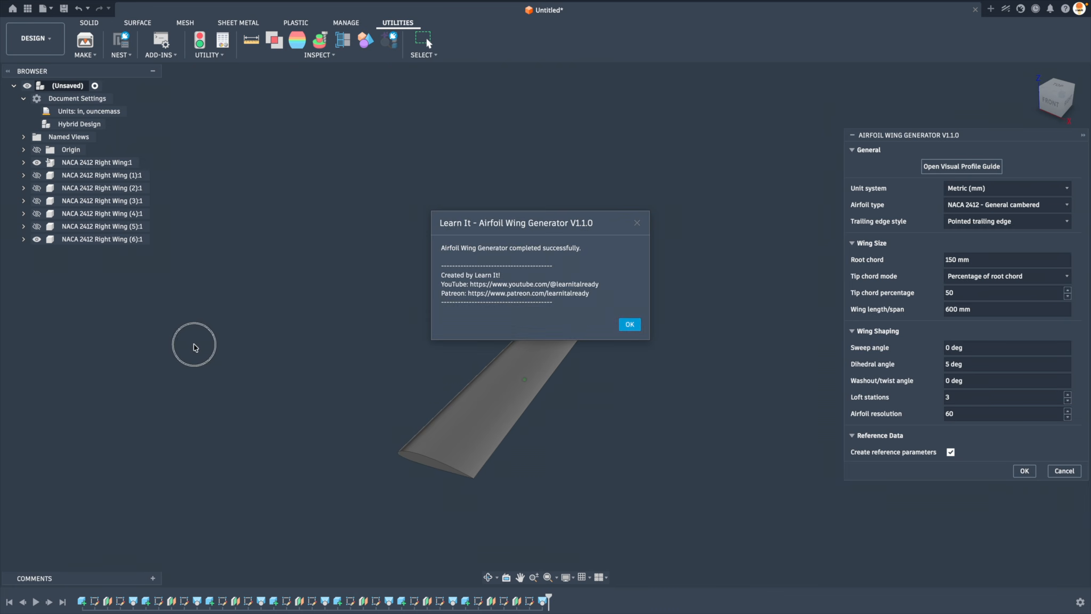
left_click(629, 324)
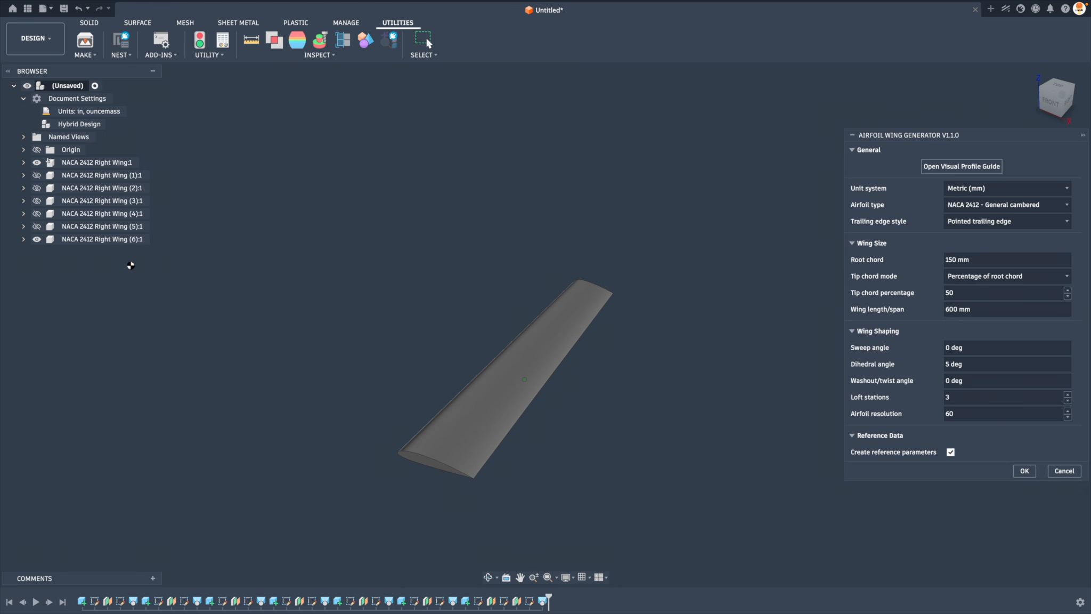
Show the Station 2 Plane and Tip Plane in the newest wing's construction folder, and collapse the wing's tree
left_click(24, 238)
left_click(32, 290)
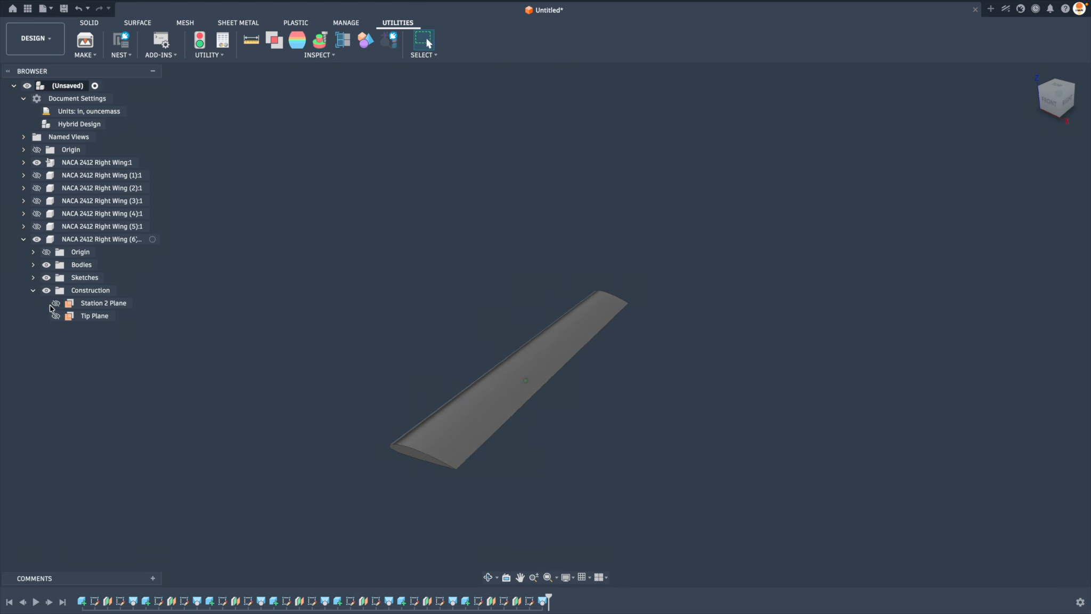
left_click(56, 302)
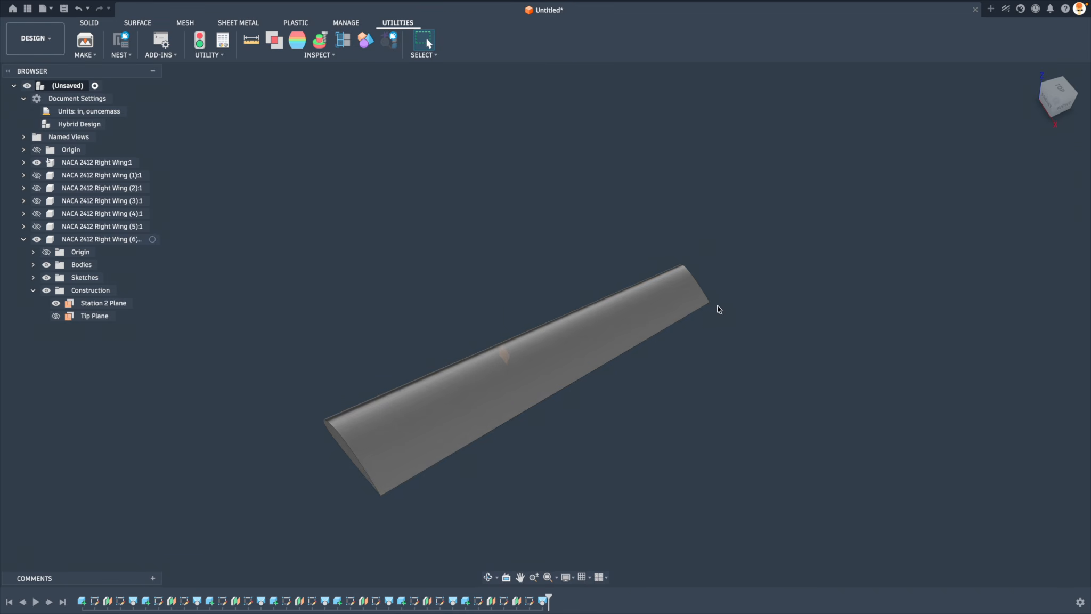
left_click(56, 315)
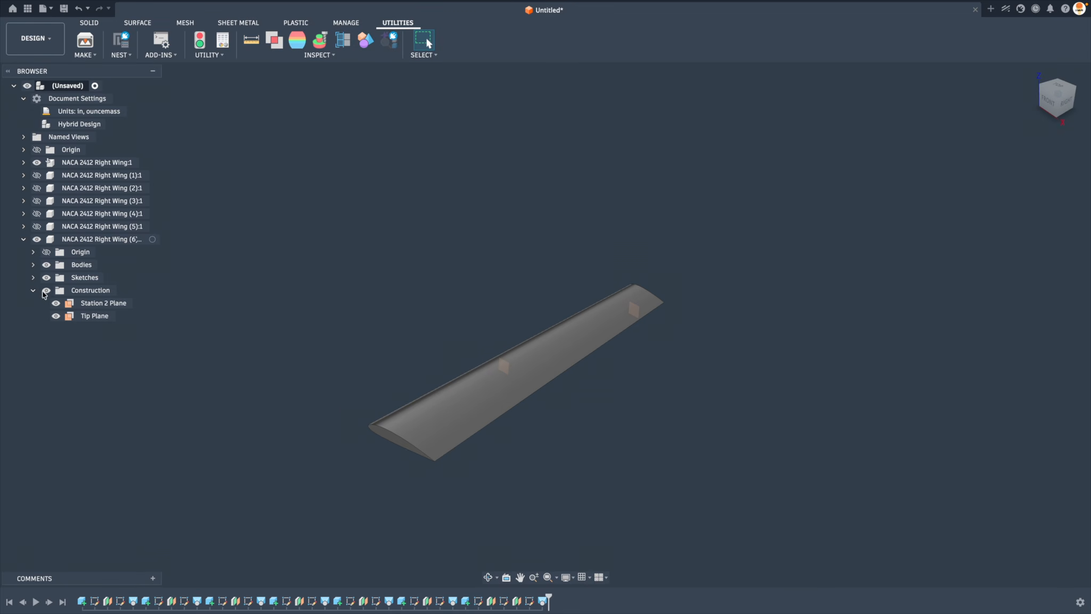
left_click(33, 290)
left_click(24, 227)
left_click(24, 226)
left_click(24, 238)
Generate a NACA 2412 wing with 4 loft stations and hide the wing that has 3 loft stations
left_click(164, 40)
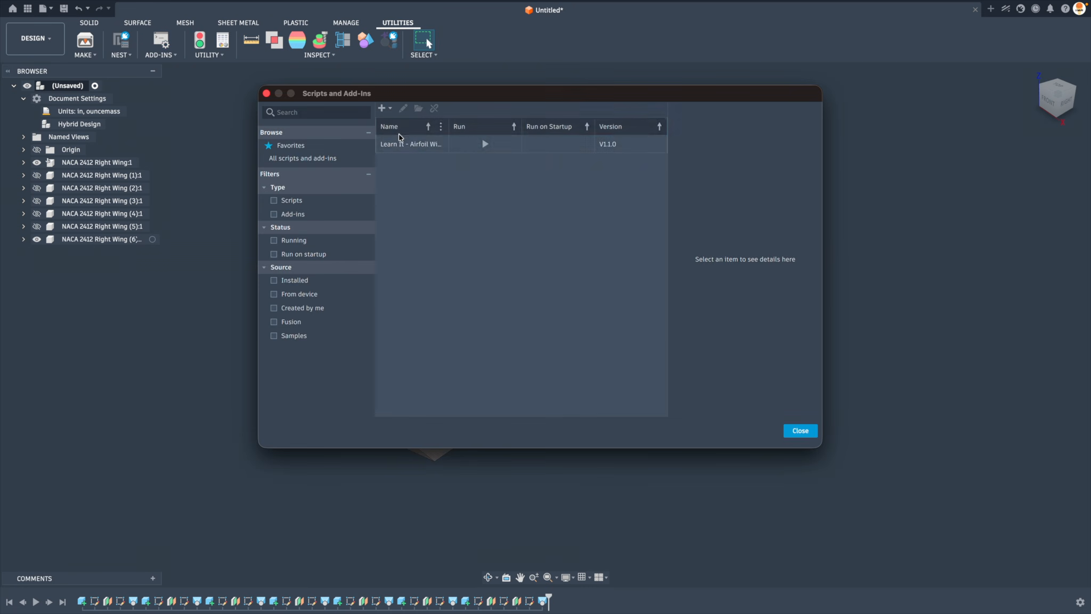
double_click(400, 142)
left_click(973, 397)
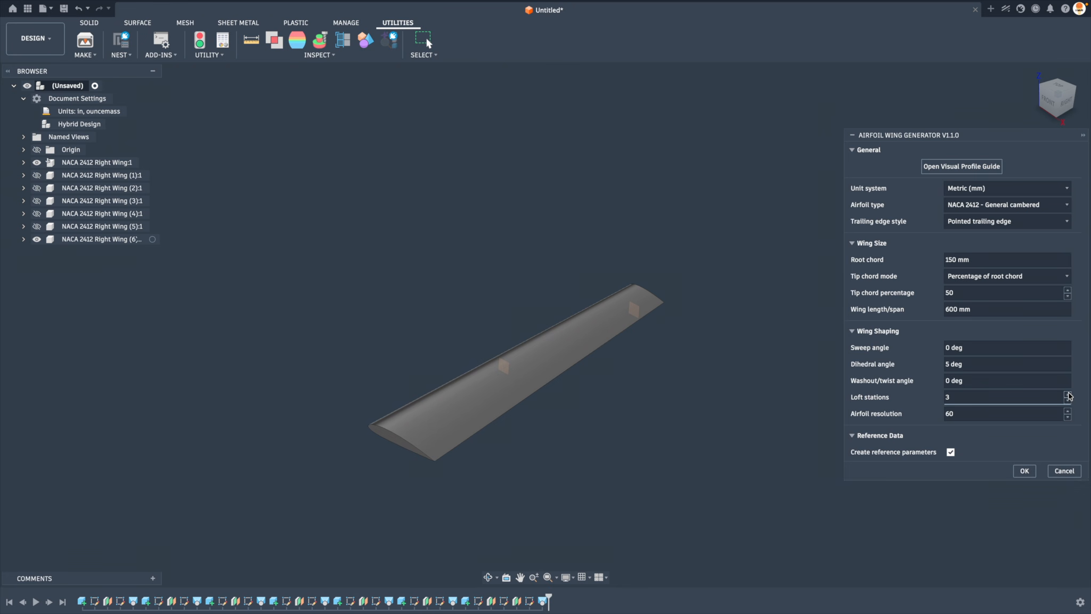
left_click(1025, 470)
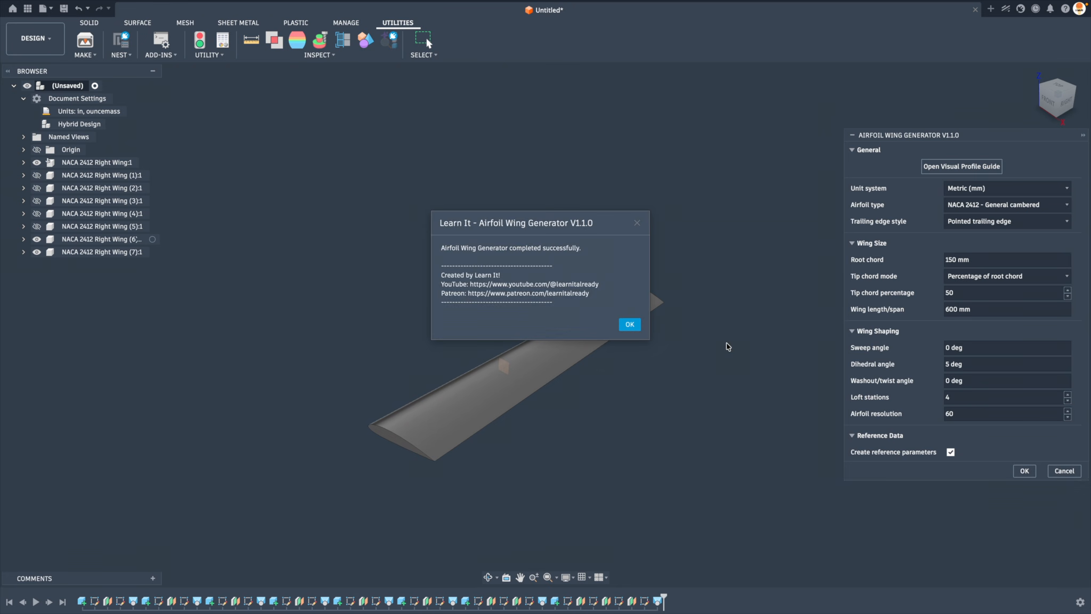
left_click(629, 325)
left_click(36, 239)
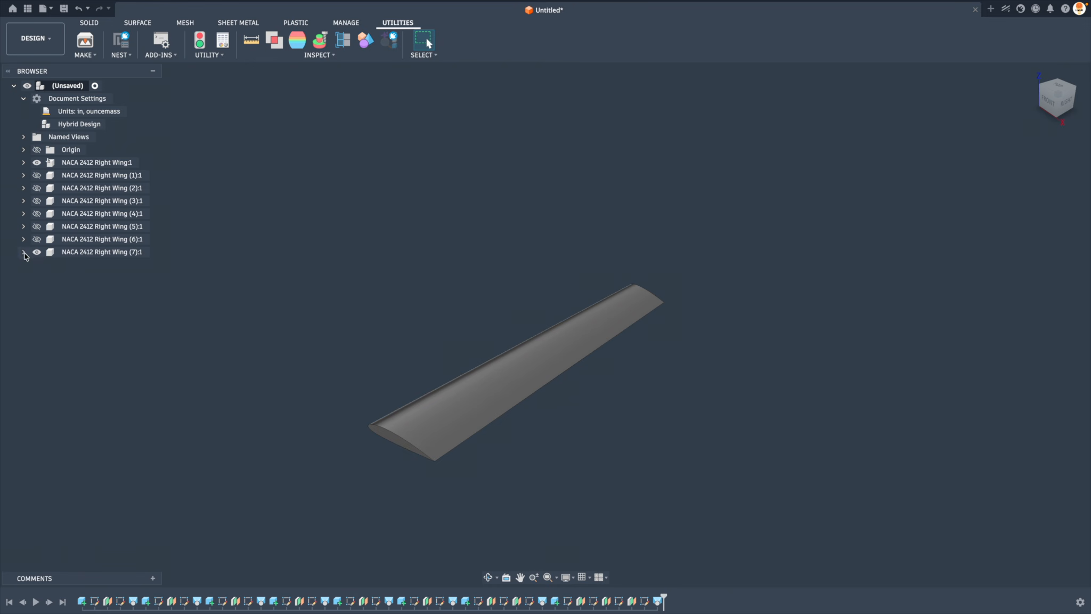
Show the Station 2, Station 3 and Tip planes of the wing with 4 loft stations
left_click(23, 251)
left_click(34, 303)
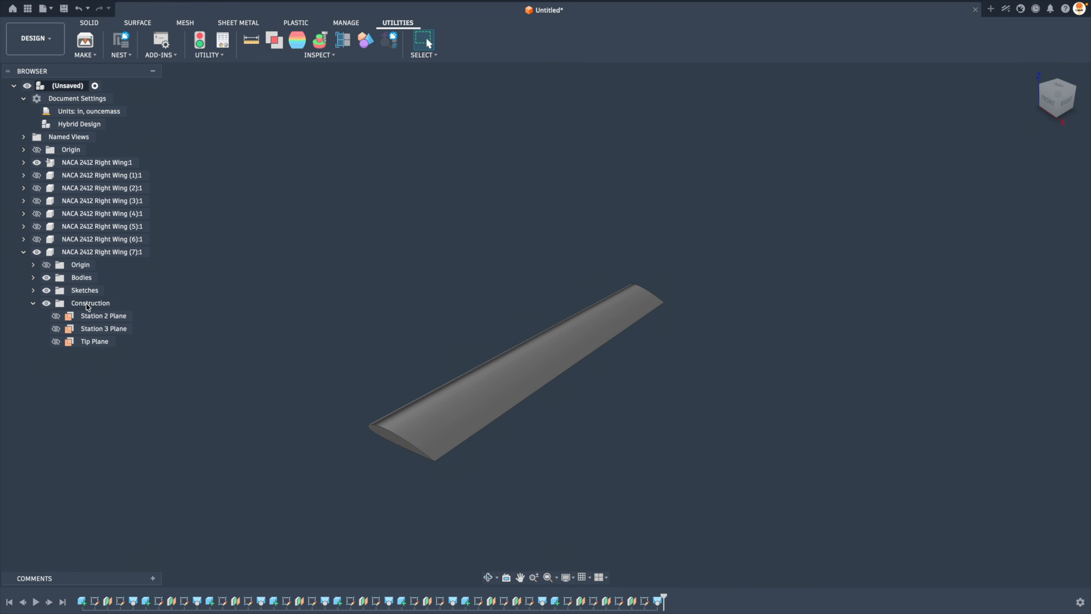
left_click(55, 316)
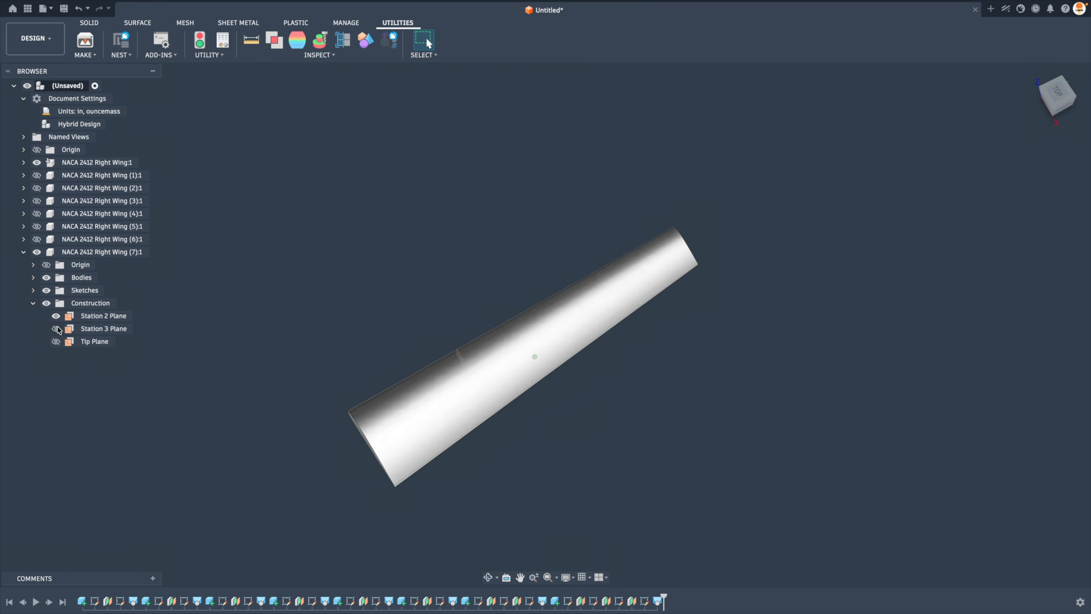
left_click(55, 328)
left_click(55, 341)
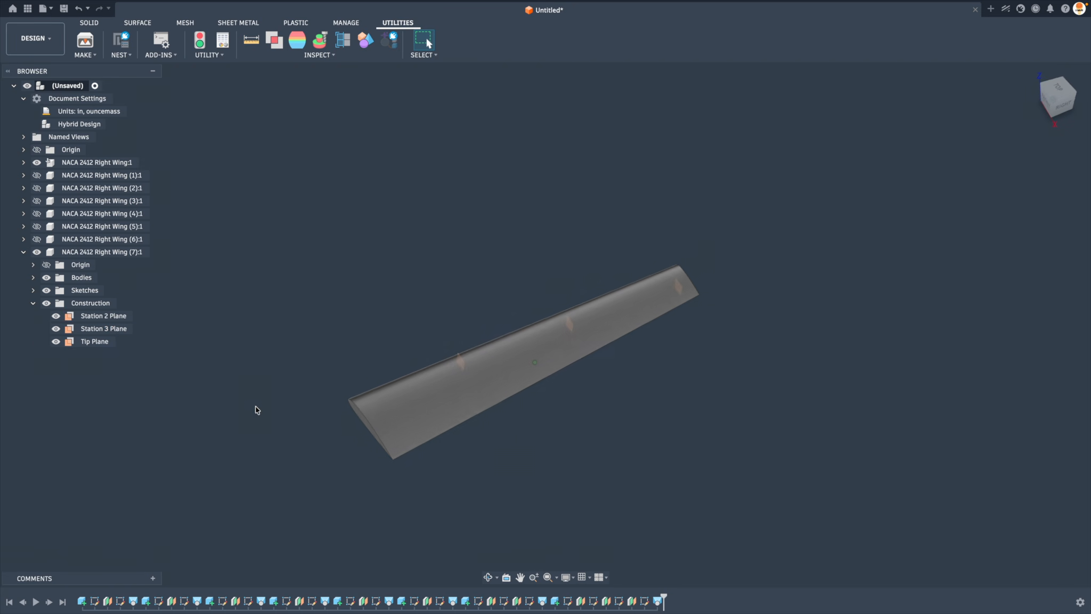
middle_click_drag(320, 429, 396, 455, "shift")
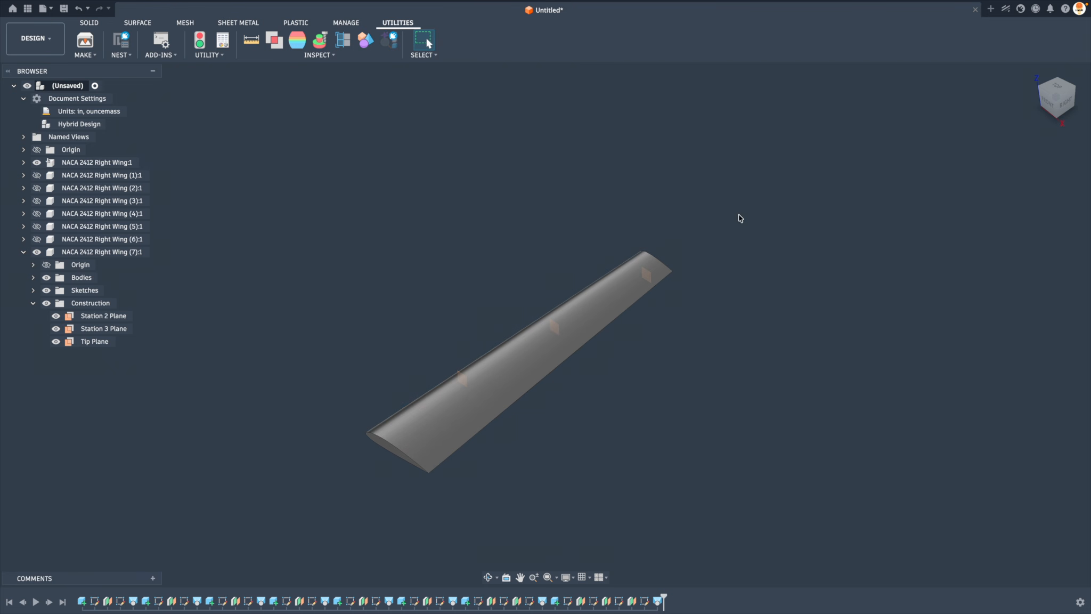
Collapse the browser tree of the wing with 4 loft stations and hide that wing
left_click(31, 304)
left_click(24, 252)
left_click(36, 252)
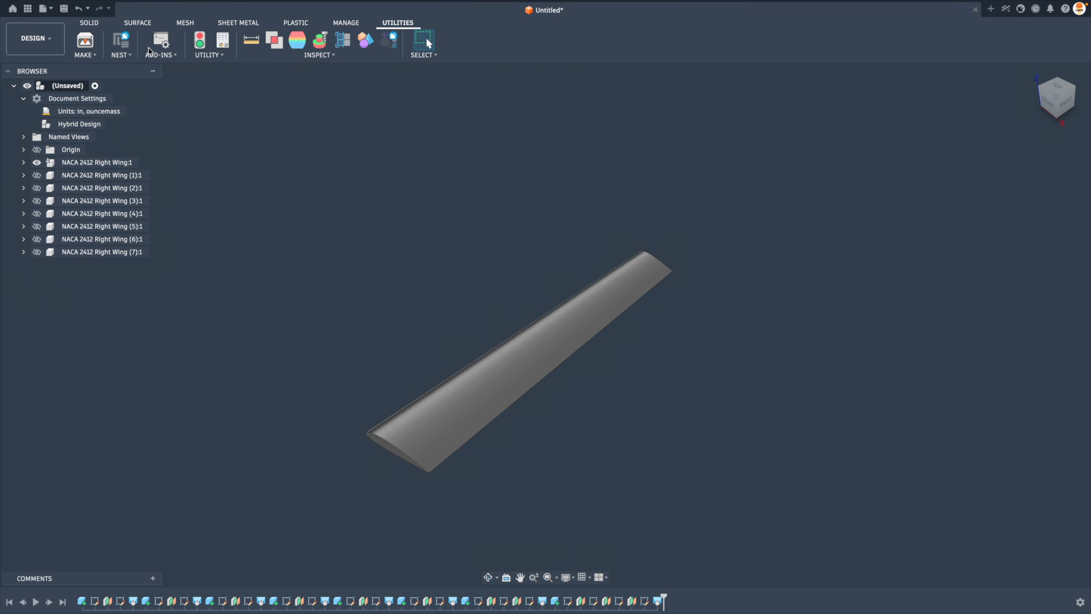
Generate a NACA 2412 wing with 3 loft stations and a washout/twist angle of 10 degrees, and hide the original wing
left_click(161, 41)
left_click(485, 143)
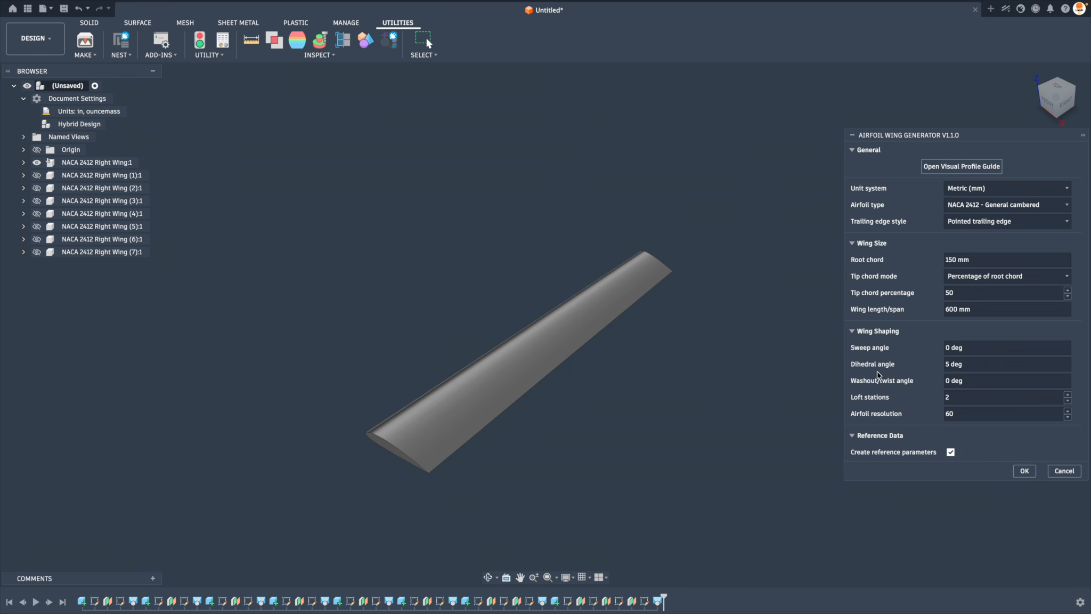
left_click(1068, 394)
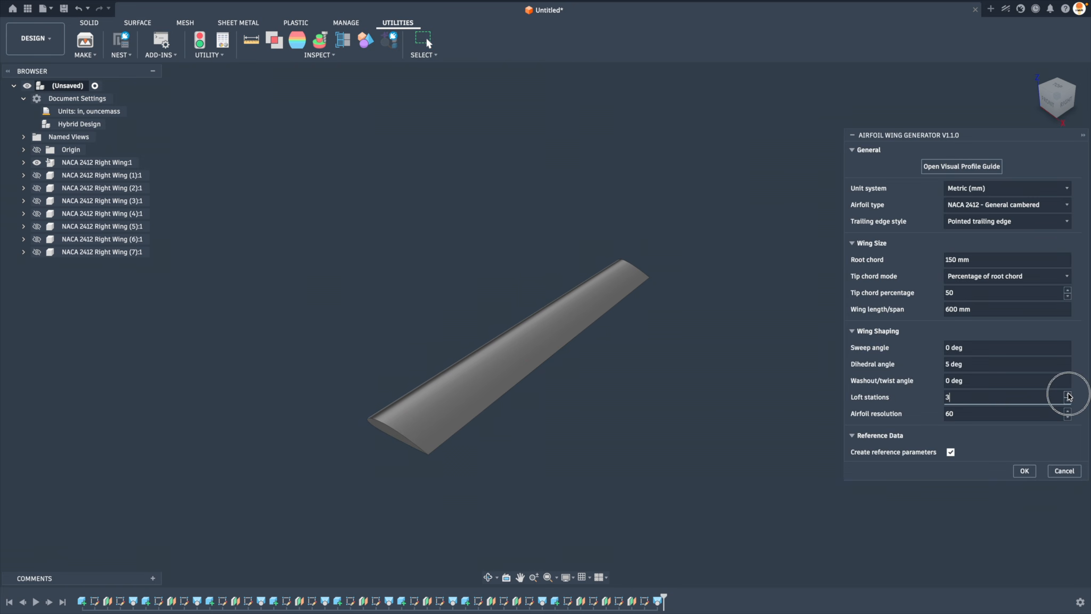
left_click(988, 380)
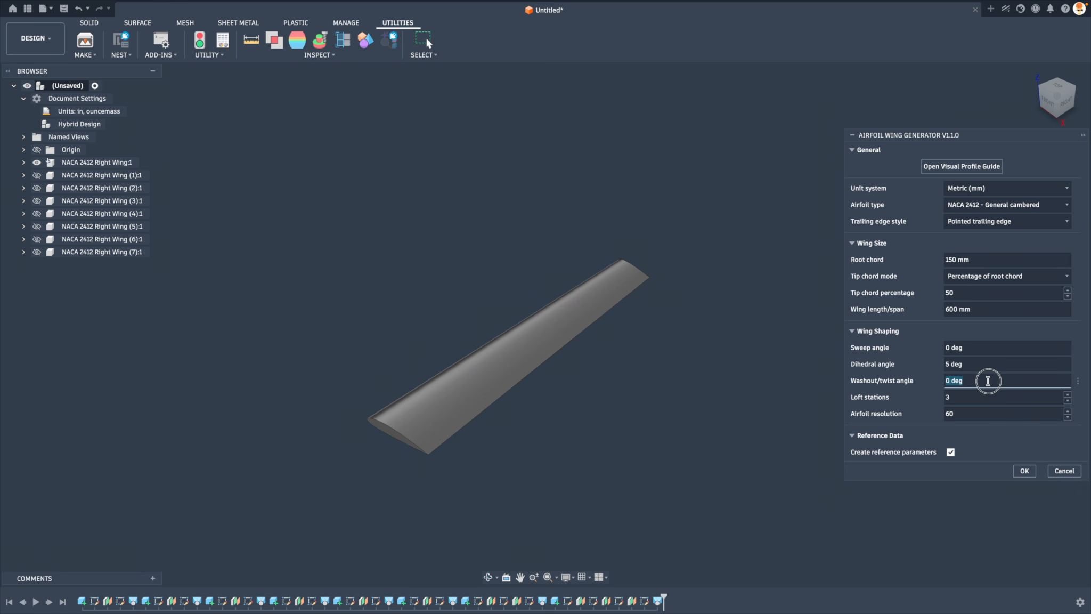
type("10")
key("Return")
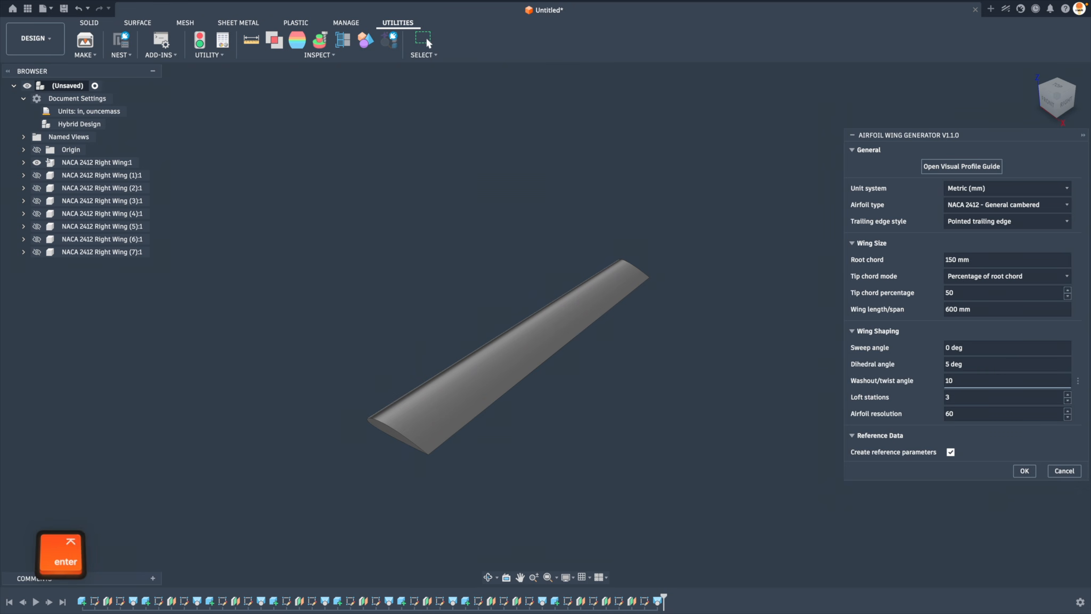
left_click(630, 324)
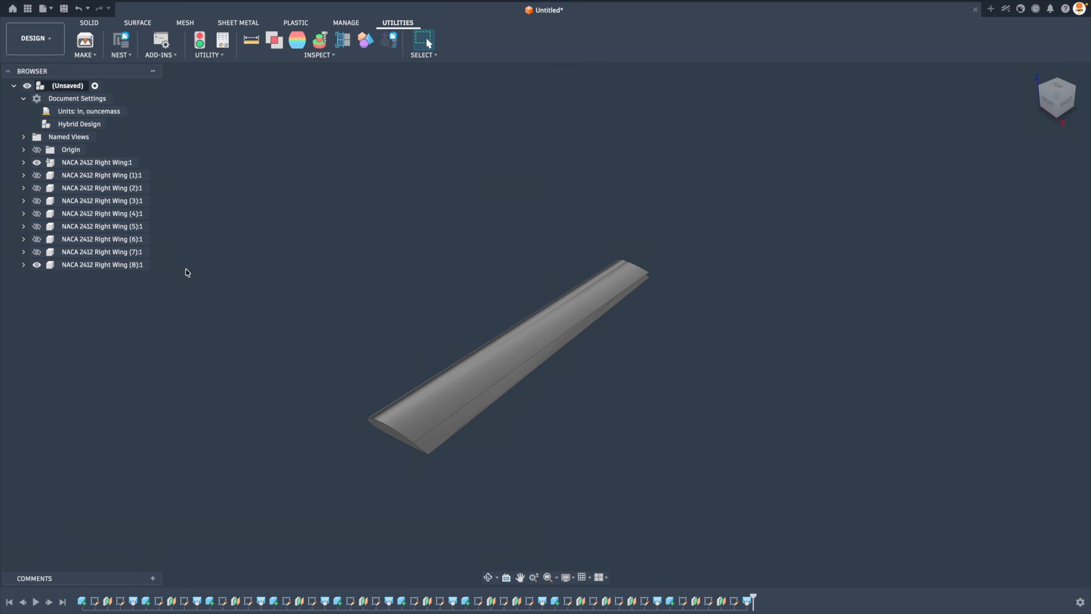
left_click(36, 164)
Examine the twist along the 10-degree washout wing from above, from the root end and from the back
scroll(807, 415, "up", 5, "shift")
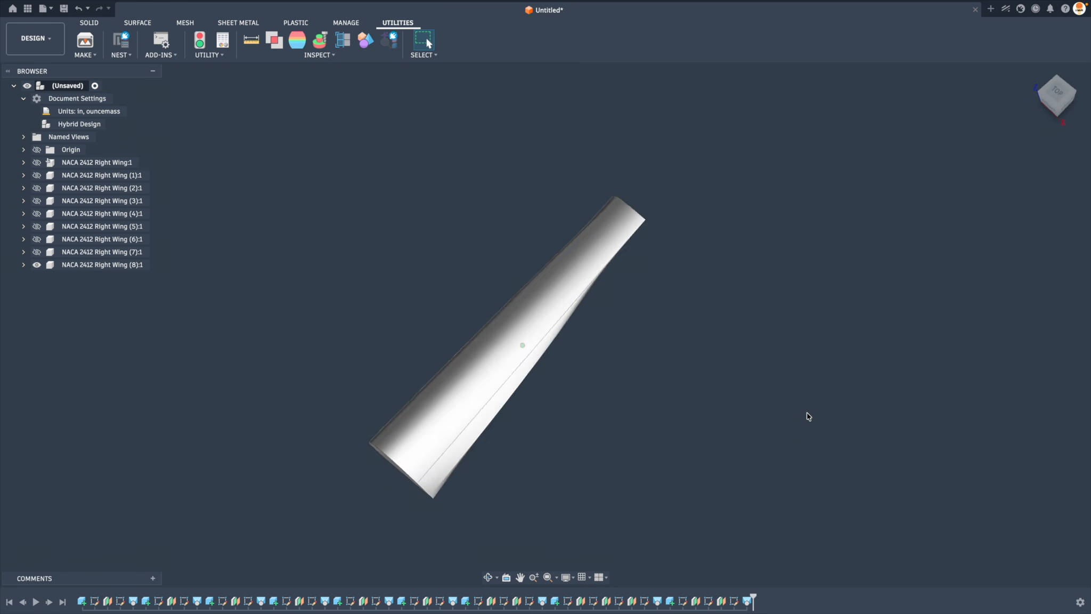
scroll(806, 414, "left", 4, "shift")
scroll(805, 413, "down", 8, "shift")
scroll(805, 413, "right", 5, "shift")
scroll(805, 414, "left", 5, "shift")
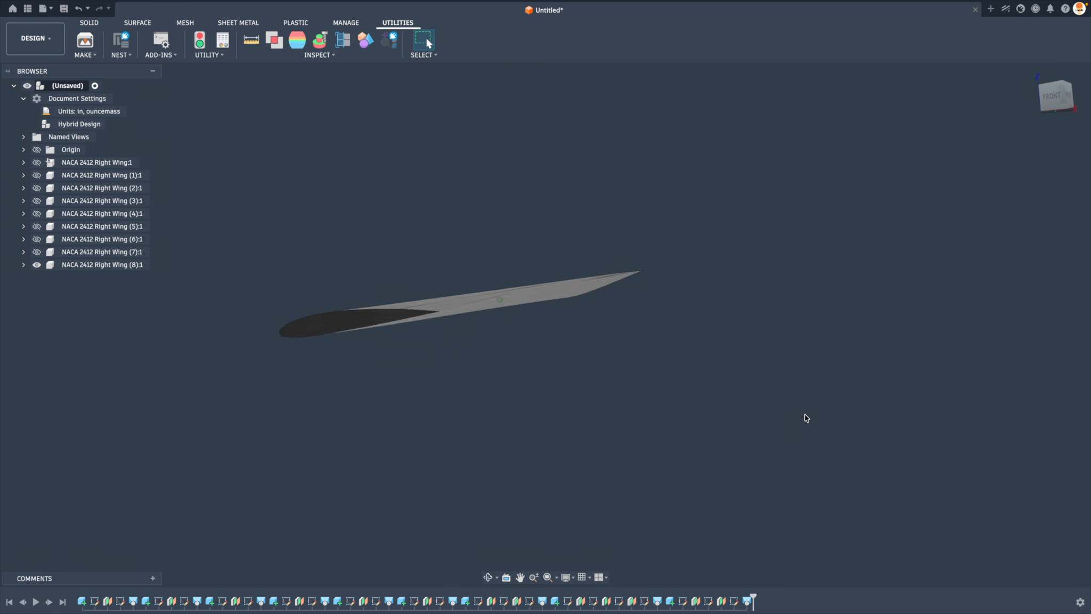
scroll(805, 415, "up", 4, "shift")
scroll(805, 416, "left", 4, "shift")
scroll(805, 416, "down", 3, "shift")
scroll(804, 415, "up", 4, "shift")
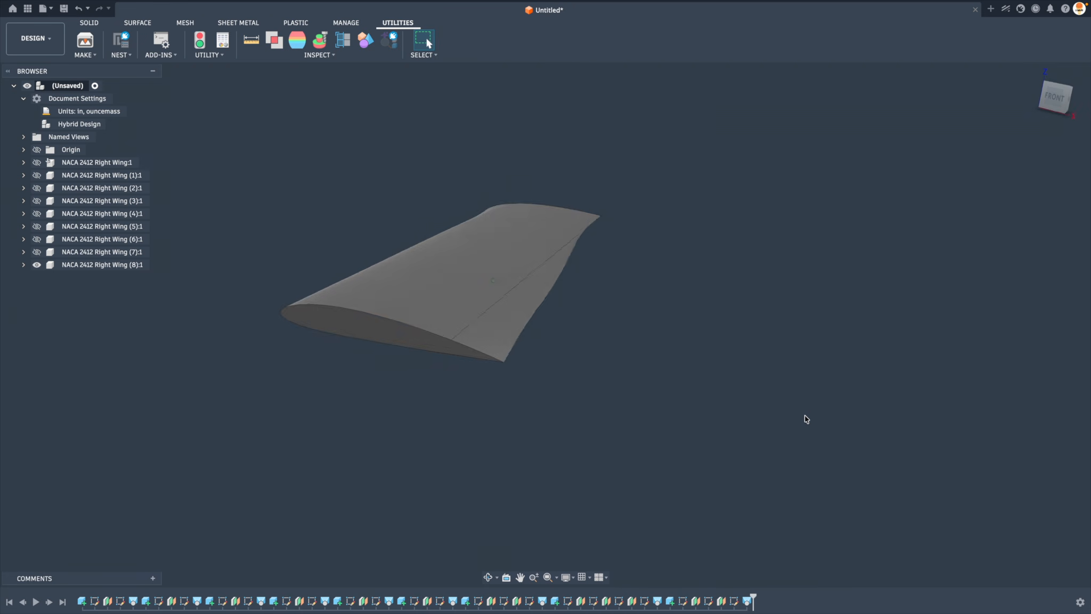
scroll(804, 416, "right", 8, "shift")
scroll(806, 419, "right", 8, "shift")
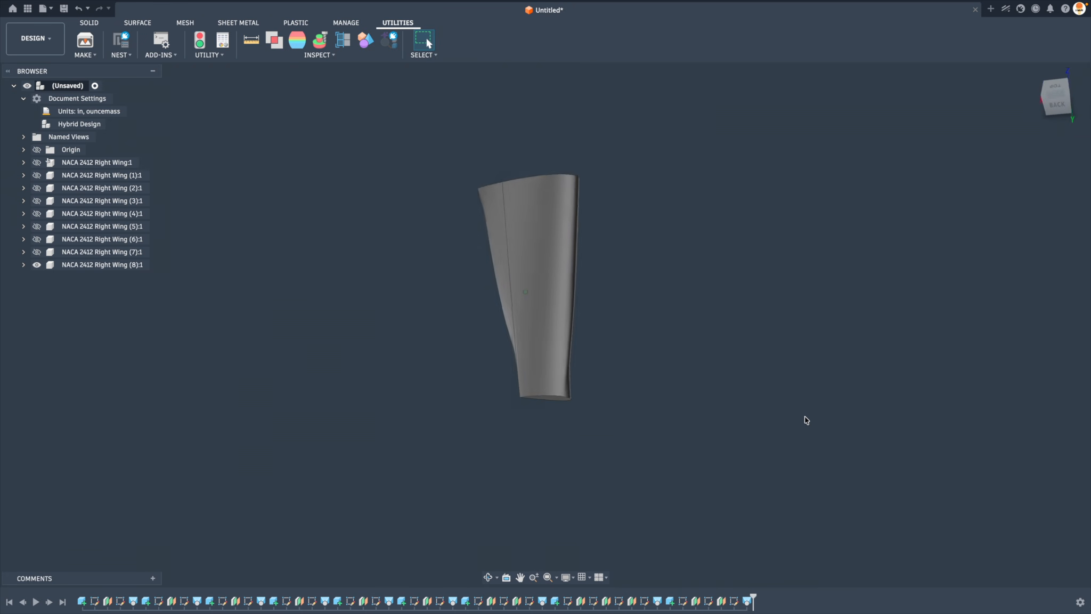
Examine the 10-degree washout wing's twist from the back and the front, ending in the home view
scroll(806, 420, "down", 5, "shift")
scroll(806, 421, "up", 4)
scroll(806, 421, "down", 4, "shift")
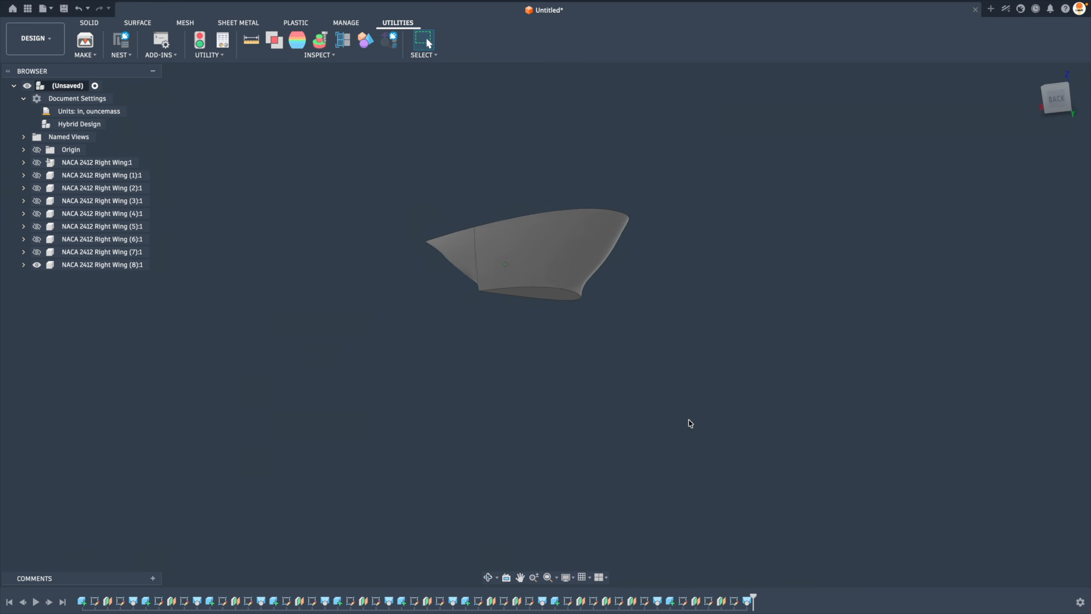
scroll(669, 434, "left", 2, "shift")
scroll(669, 435, "left", 8, "shift")
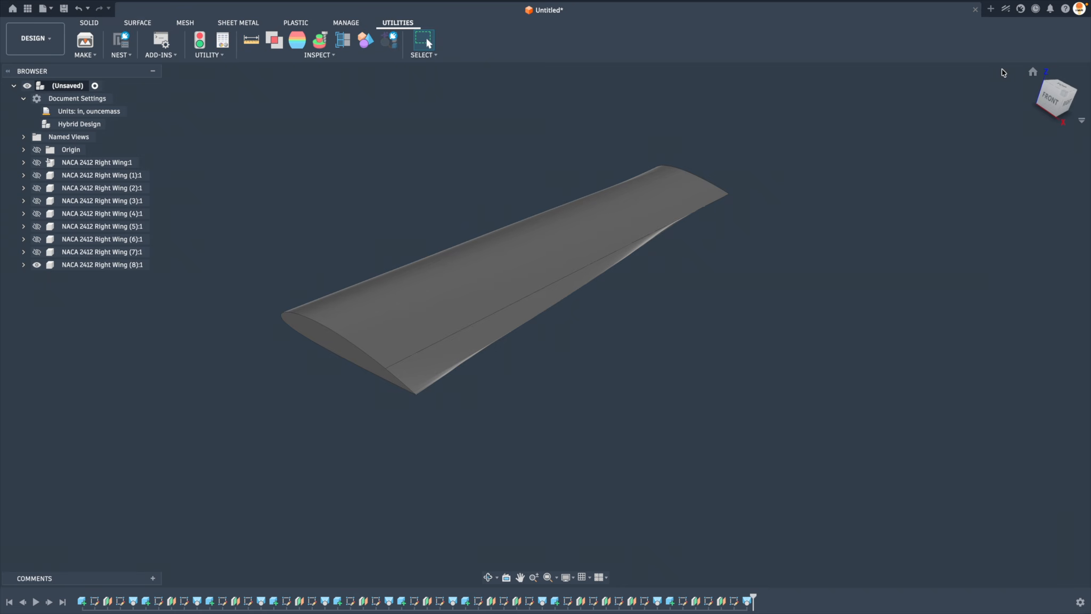
left_click(1033, 71)
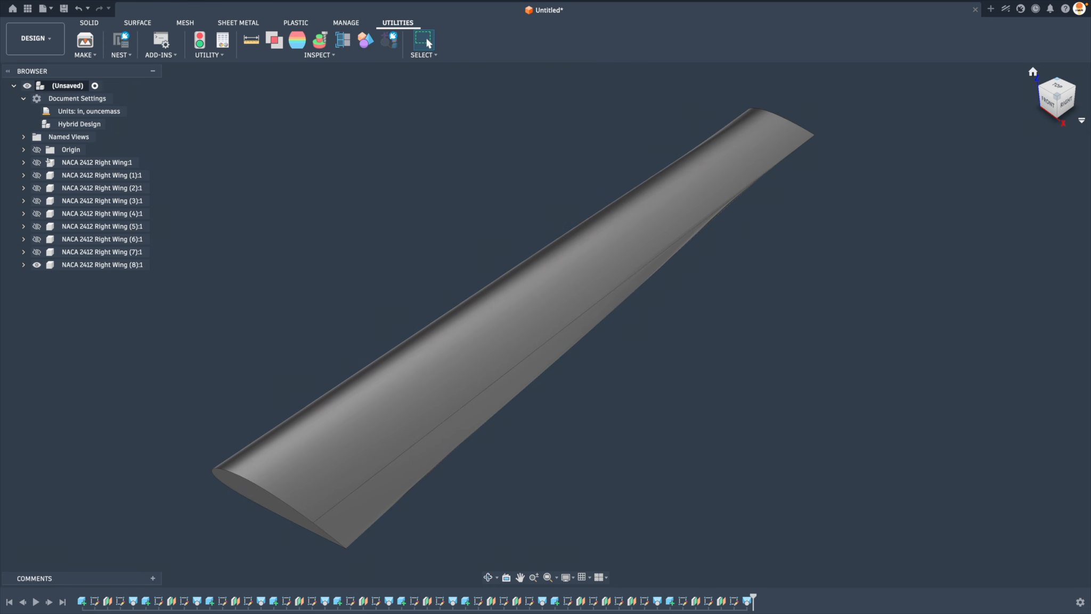
Hide the washout wing, restart the Airfoil Wing Generator script and read through its visual profile guide
left_click(34, 265)
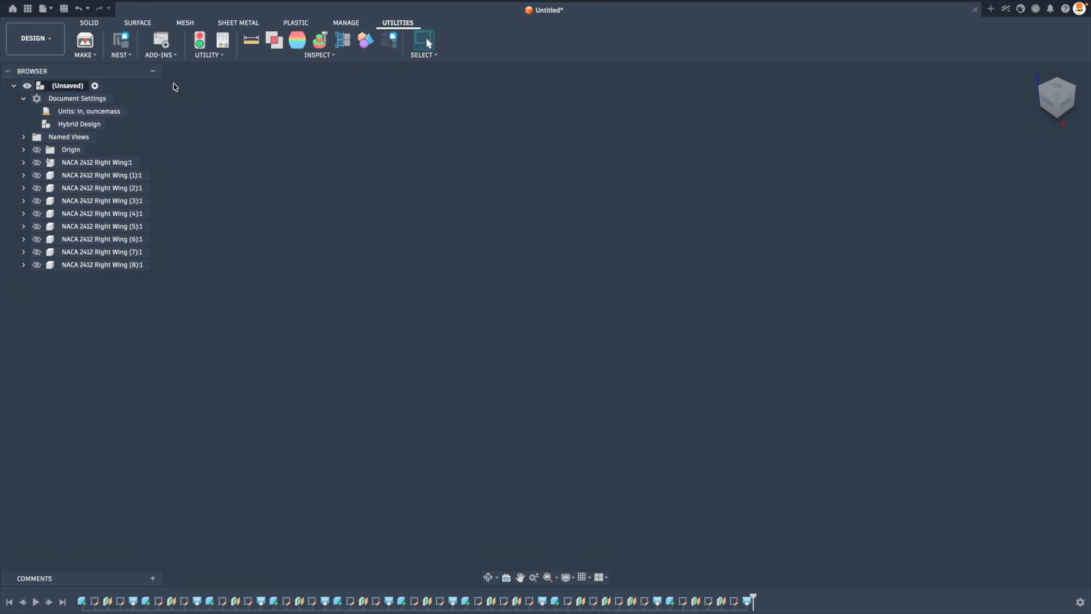
left_click(157, 43)
double_click(426, 144)
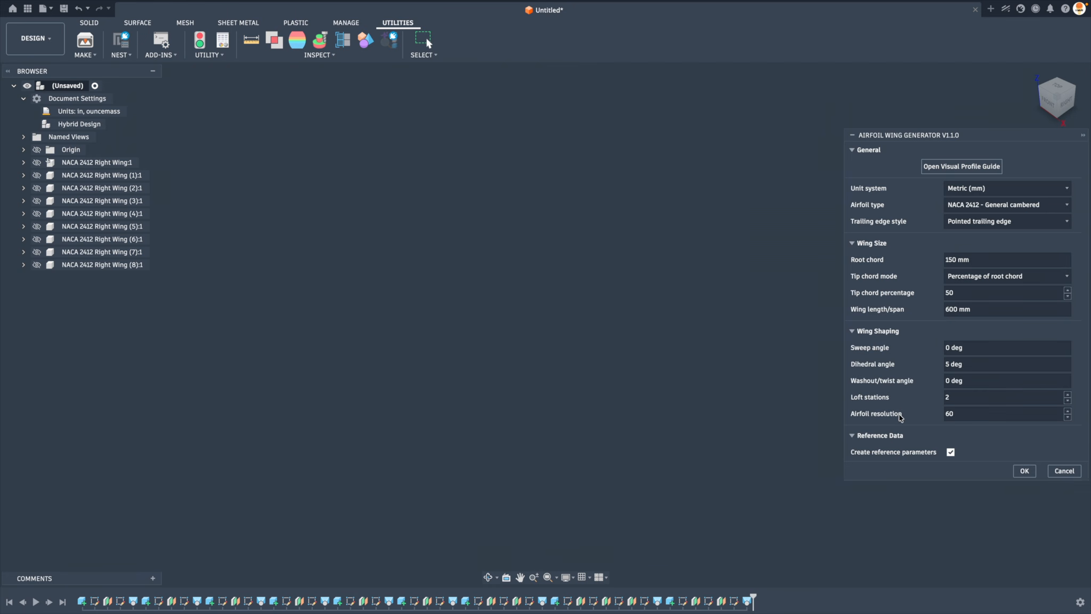
left_click(962, 167)
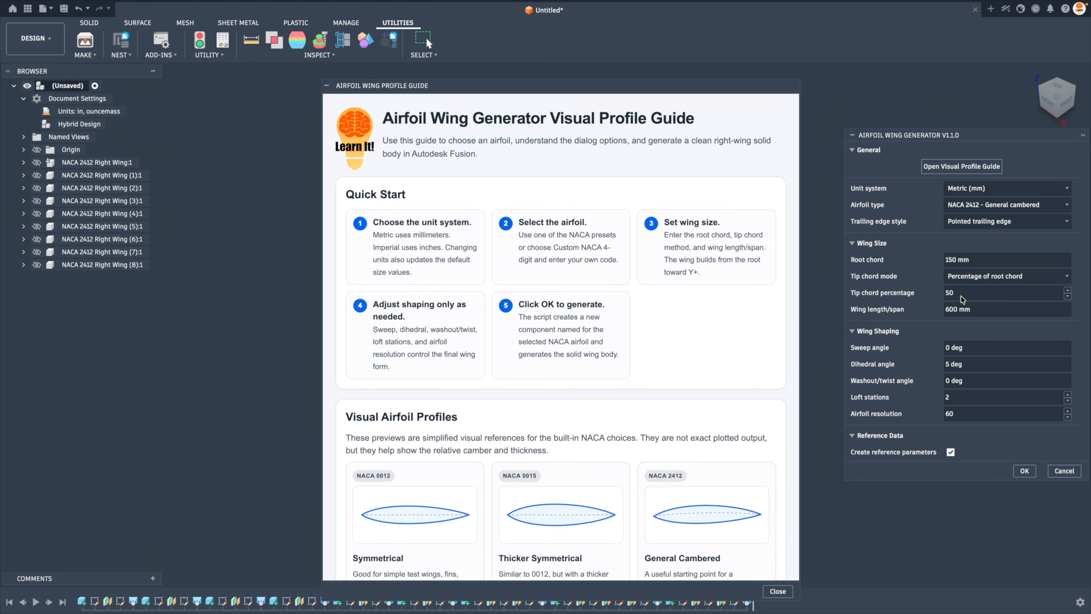
scroll(766, 346, "down", 20)
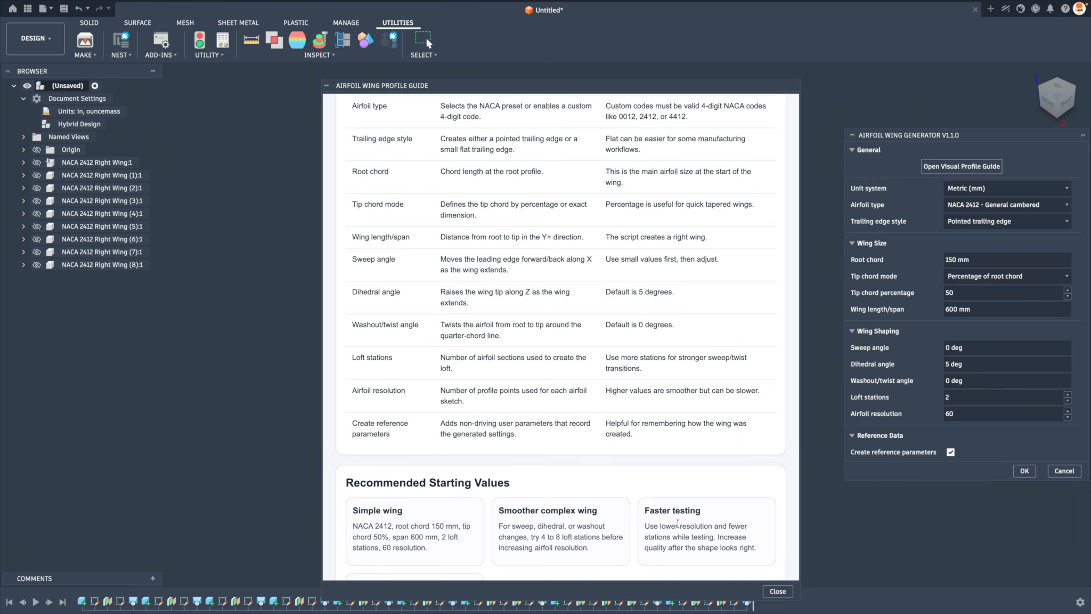
left_click(778, 591)
Generate a NACA 2412 wing with the airfoil resolution set to 120
left_click(965, 413)
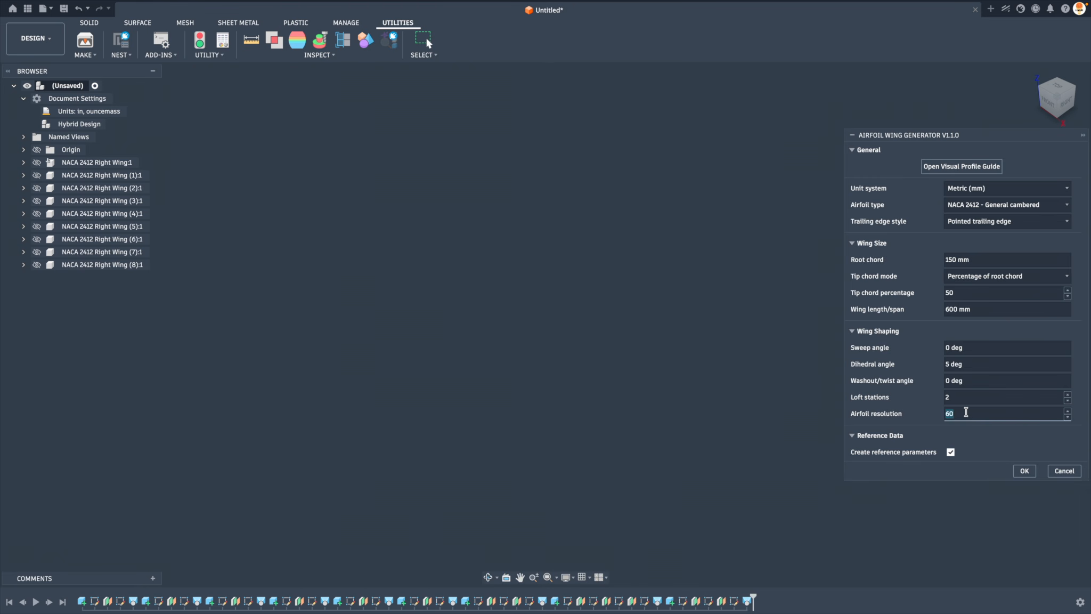
type("120")
key("Return")
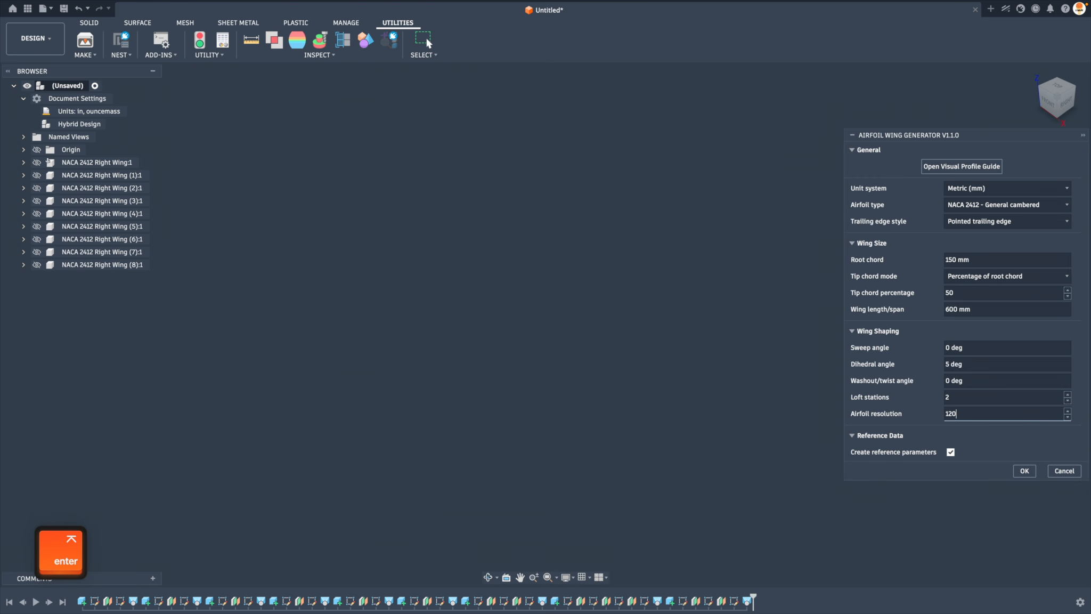
left_click(630, 324)
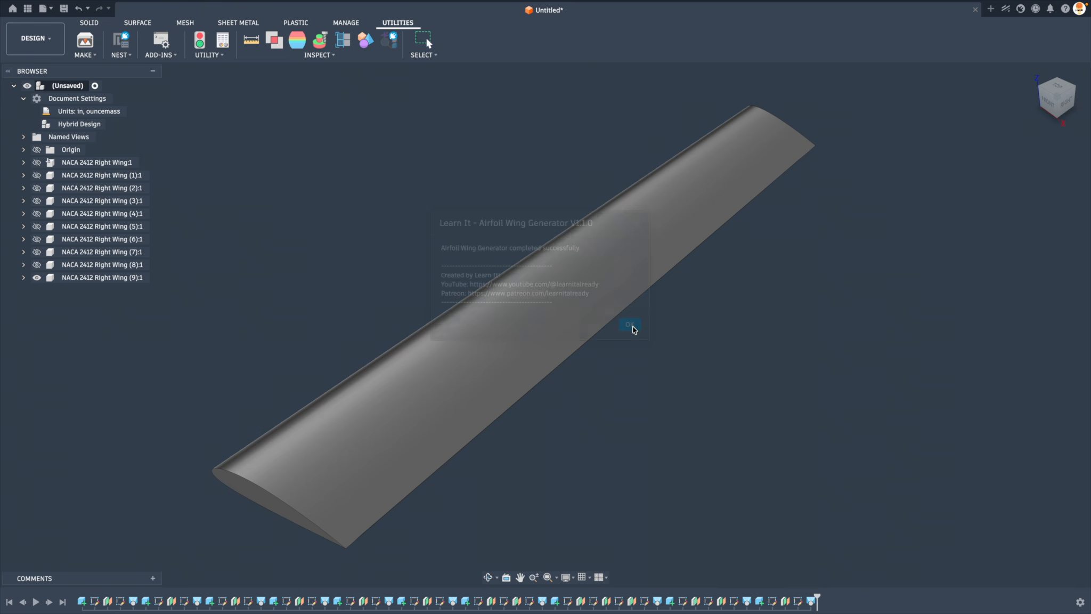
Examine the root profile and surface of the resolution-120 wing up close, ending in the home view
middle_click_drag(358, 393, 506, 470, "shift")
scroll(496, 453, "up", 4)
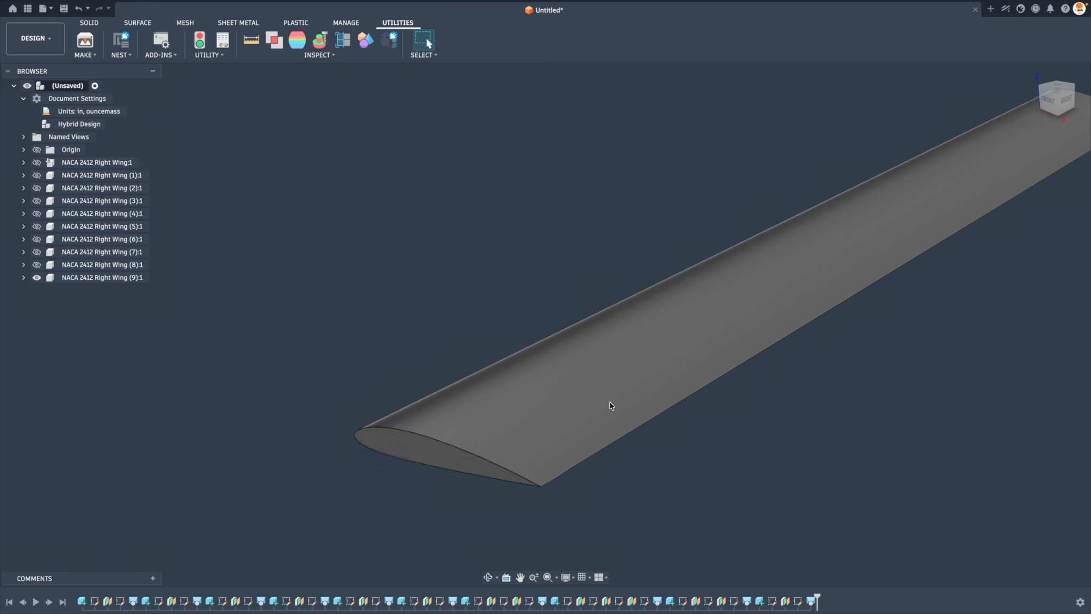
scroll(611, 407, "down", 3)
left_click(1033, 72)
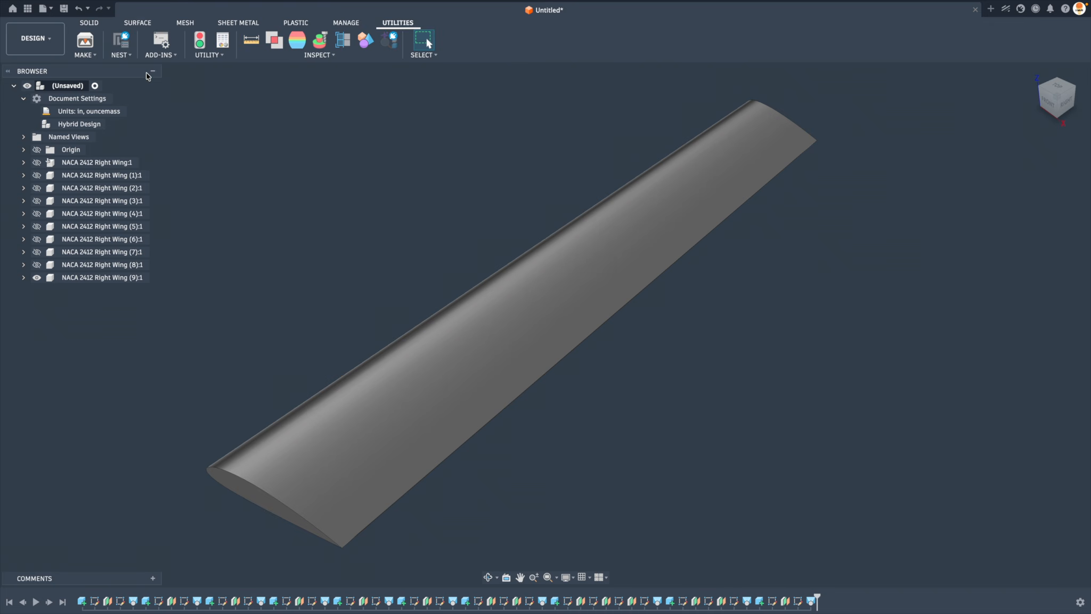
Mirror the NACA 2412 Right Wing (9) component about the origin plane at the wing's root
left_click(89, 24)
left_click(146, 55)
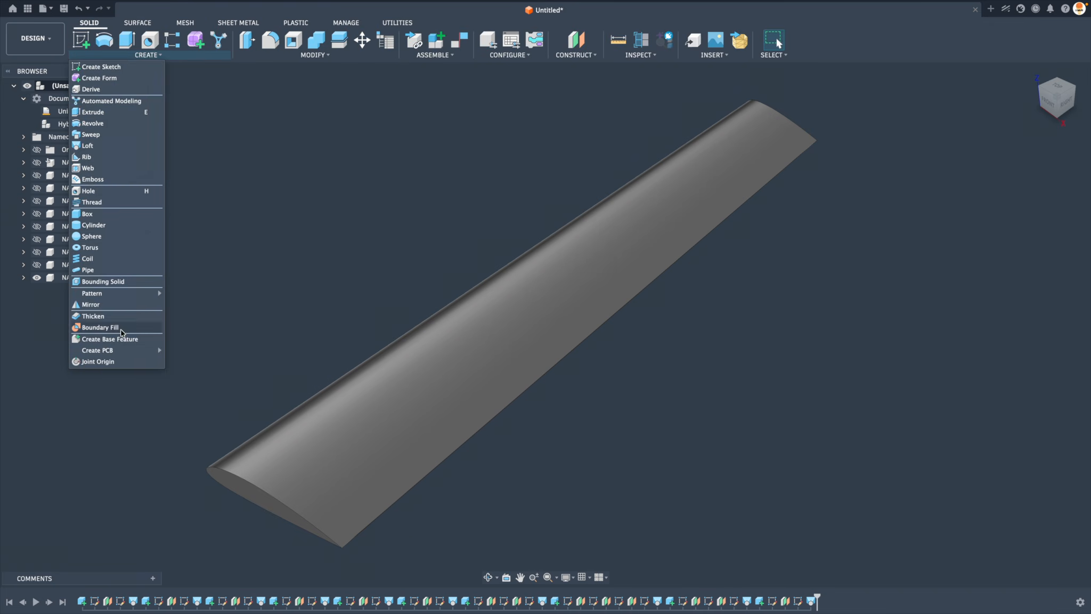
left_click(118, 305)
left_click(1038, 150)
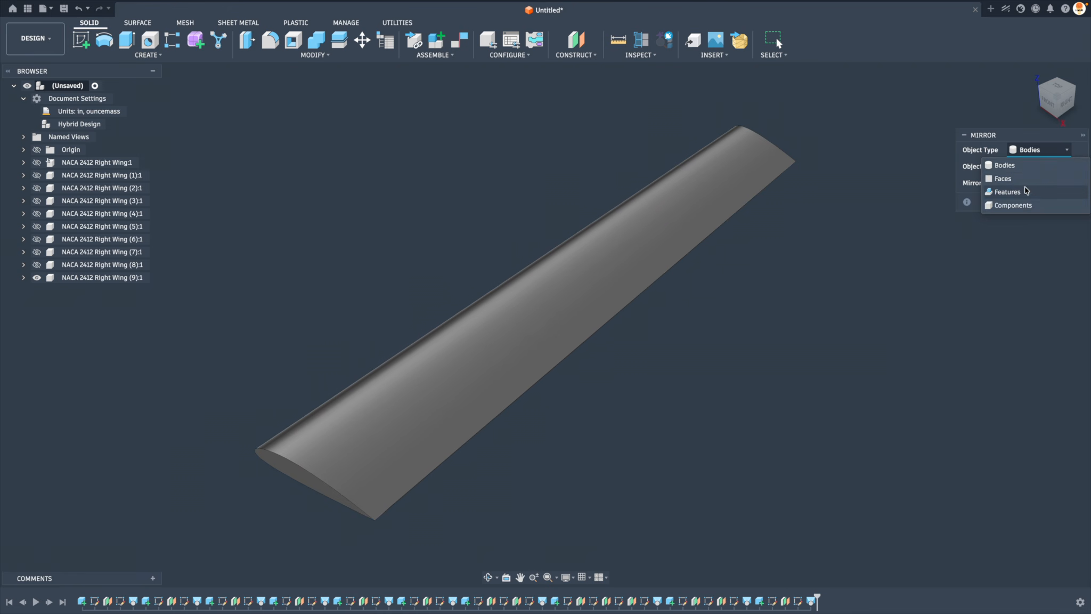
left_click(1006, 209)
left_click(145, 278)
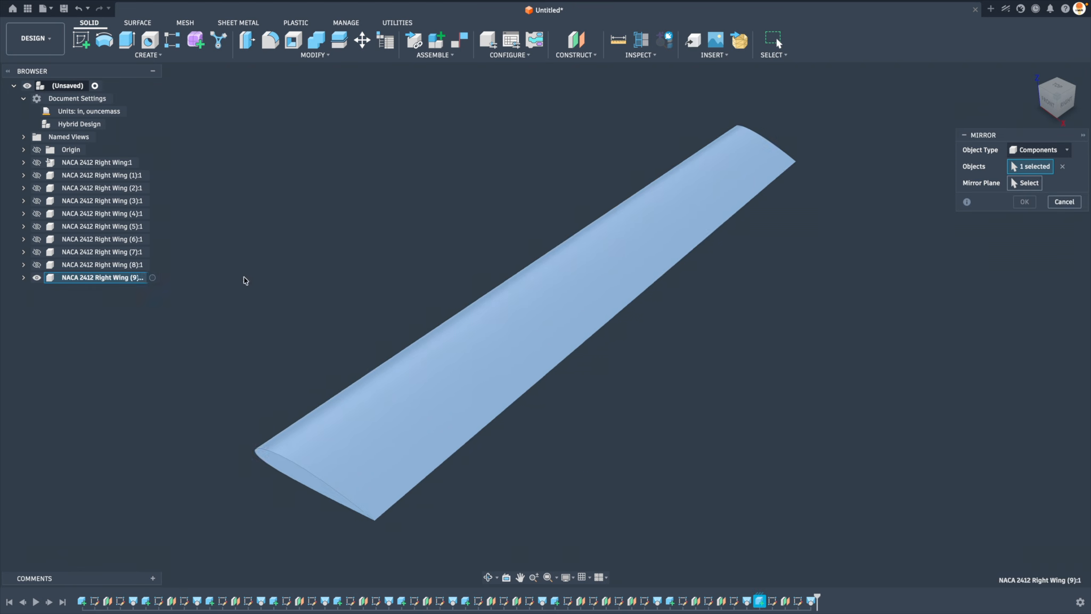
left_click(1027, 182)
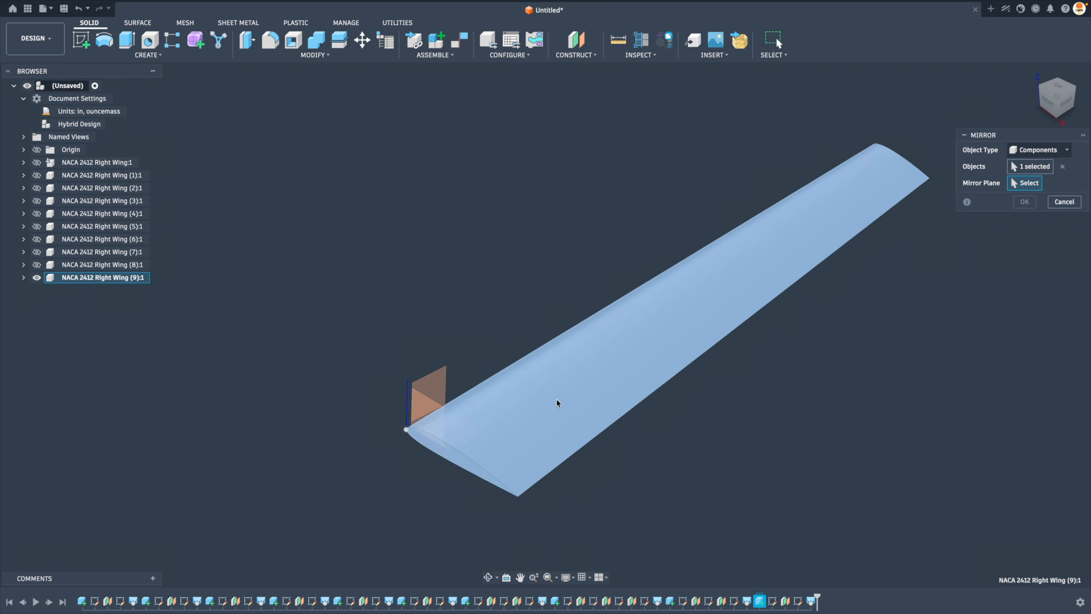
left_click(428, 411)
key("Return")
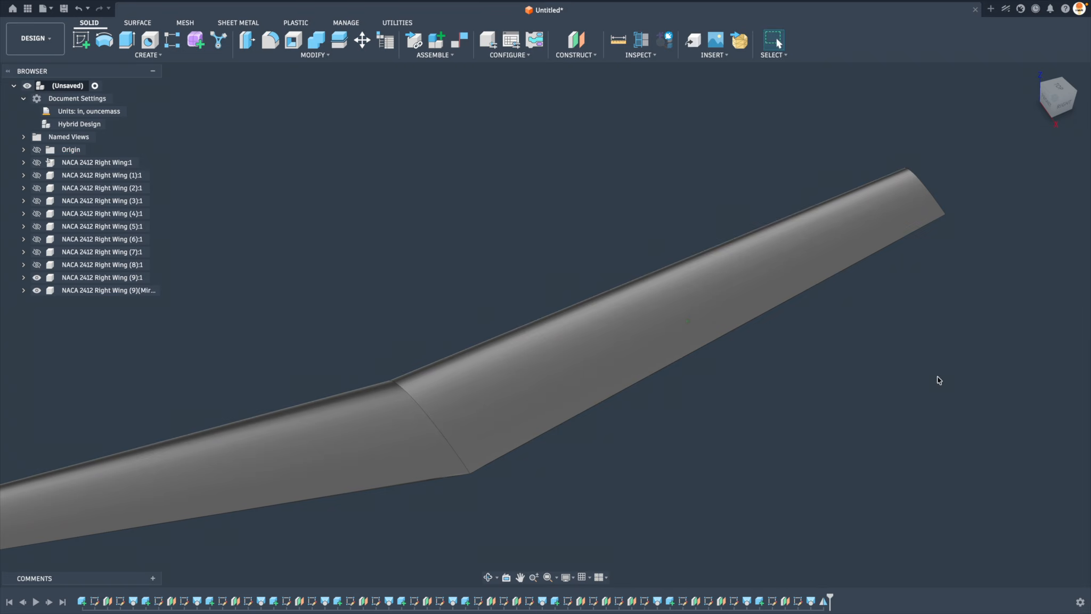
Move the right wing and its mirrored copy apart as separate components, and revert both to their original position
middle_click_drag(939, 380, 798, 386, "shift")
scroll(788, 384, "down", 4)
left_click_drag(604, 368, 681, 356)
left_click_drag(465, 373, 401, 361)
middle_click_drag(692, 411, 759, 421, "shift")
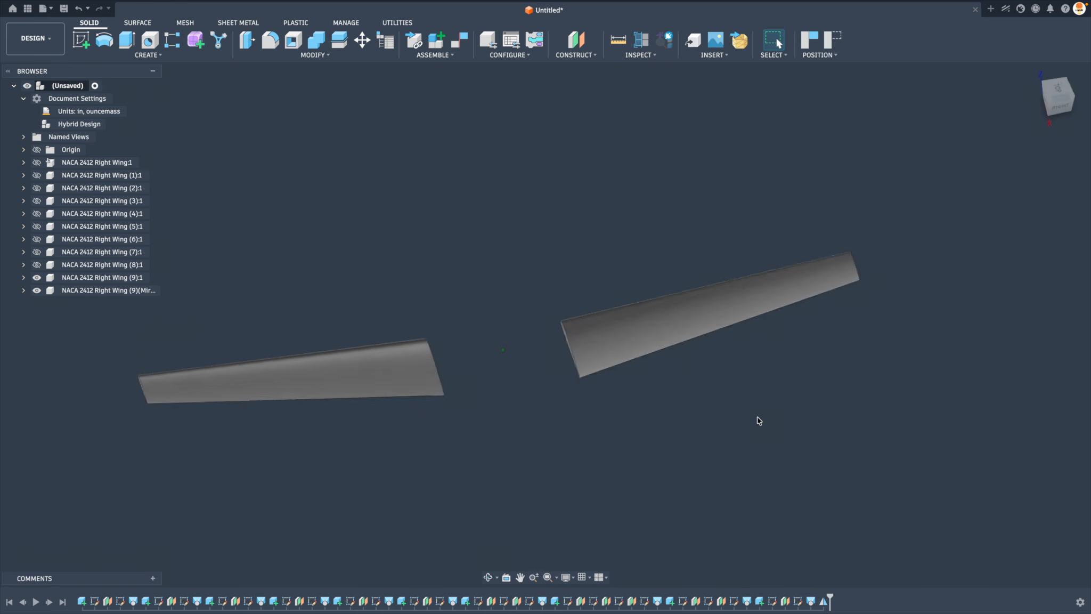
scroll(758, 421, "left", 5, "shift")
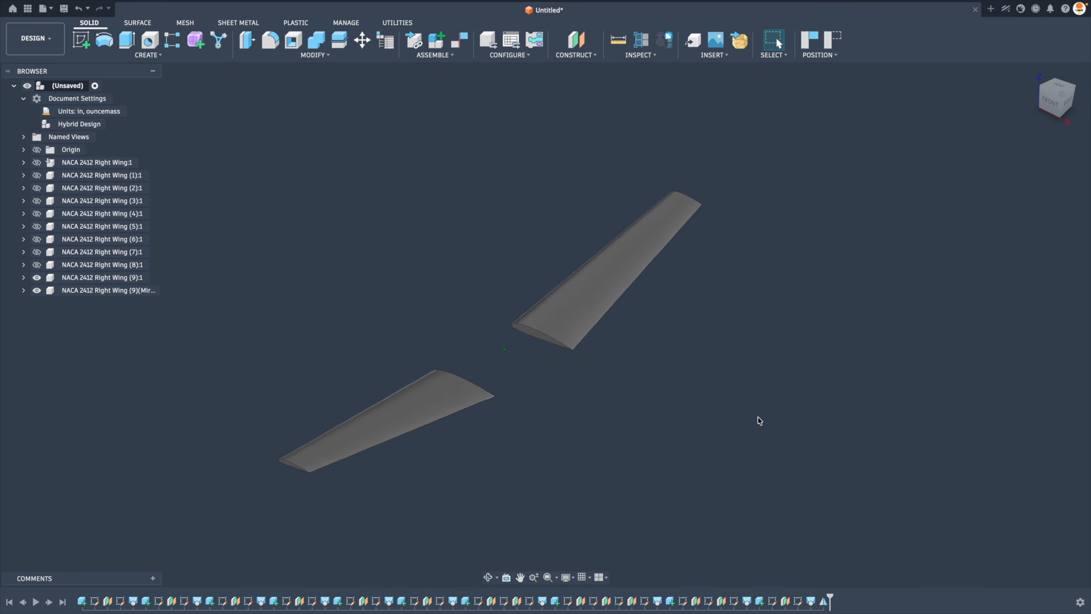
left_click(839, 46)
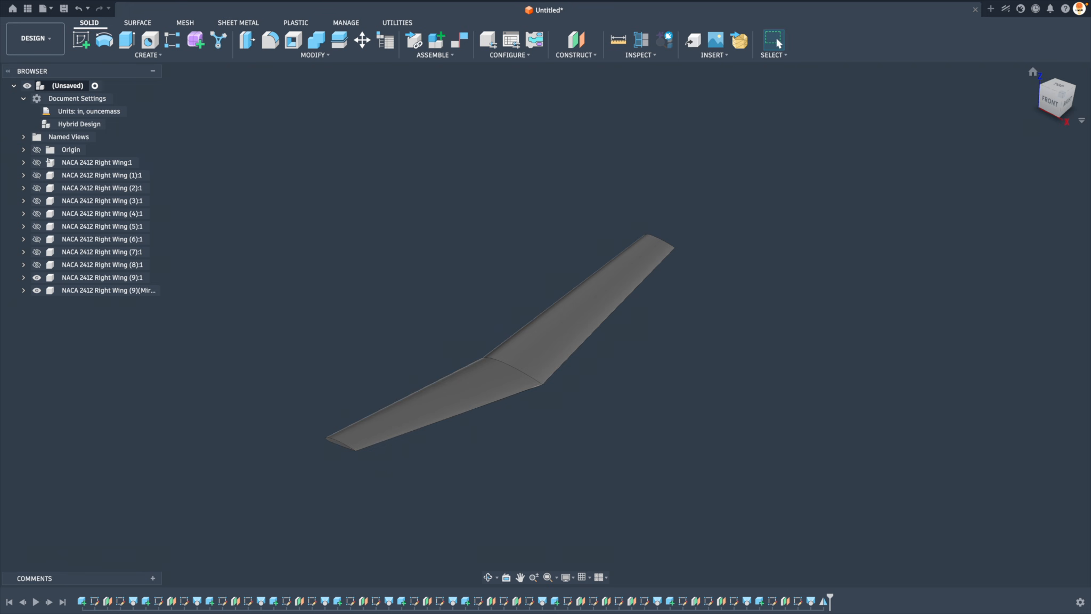